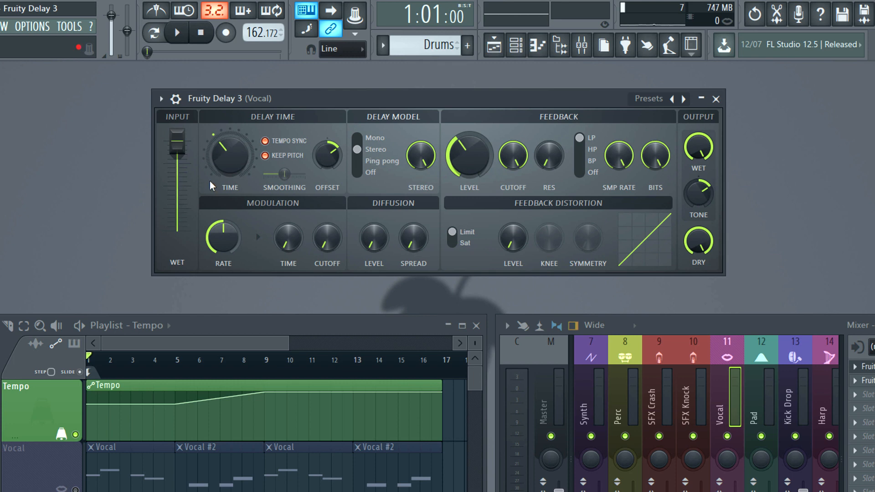
# - Play the song and pull the delay's input Wet fader down to zero and back up to its previous level
pyautogui.scroll(-3, 212, 179)
pyautogui.press('space')
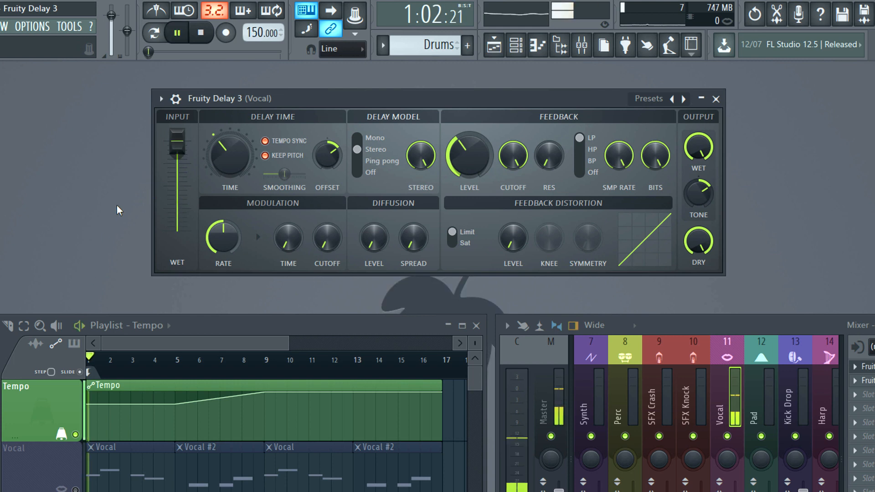
pyautogui.moveTo(177, 142); pyautogui.dragTo(176, 232)
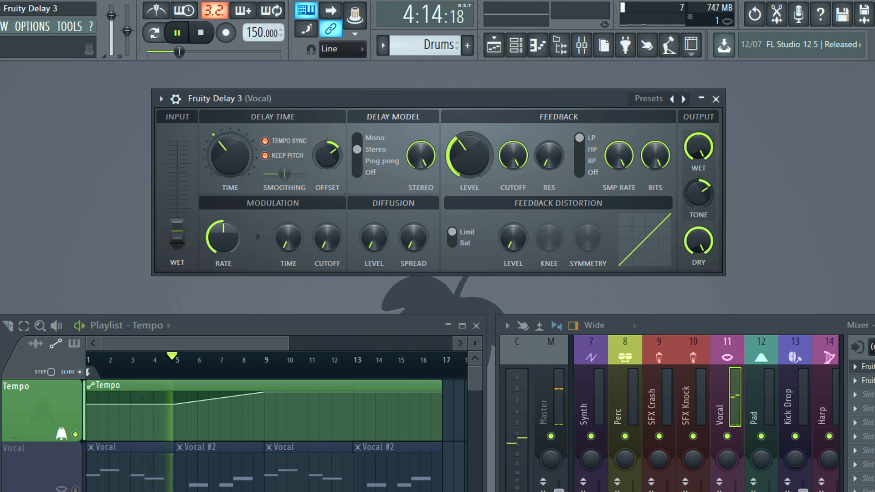
pyautogui.moveTo(177, 232); pyautogui.dragTo(177, 142)
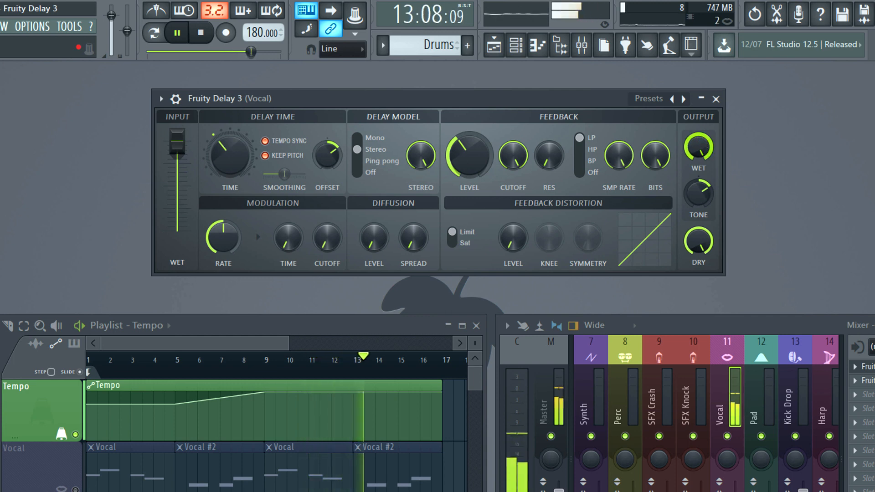
# - Turn the delay's output Wet level down to zero and back to full during playback
pyautogui.moveTo(699, 147); pyautogui.dragTo(699, 188)
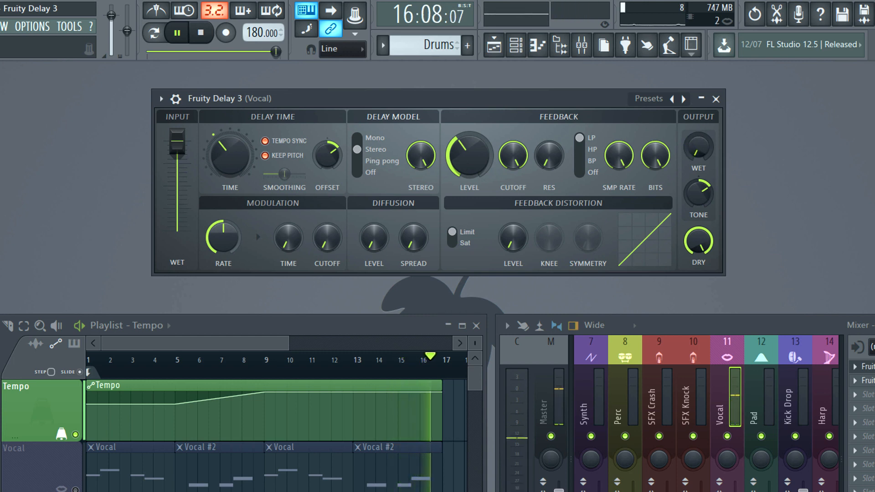
pyautogui.moveTo(702, 143); pyautogui.dragTo(702, 102)
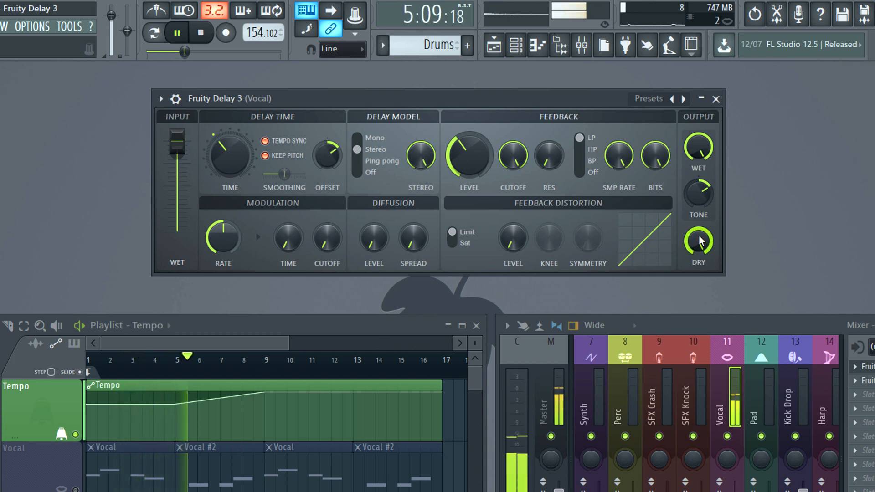
pyautogui.moveTo(702, 240)
pyautogui.mouseDown()
pyautogui.moveTo(702, 297)
pyautogui.moveTo(703, 240)
pyautogui.mouseUp()
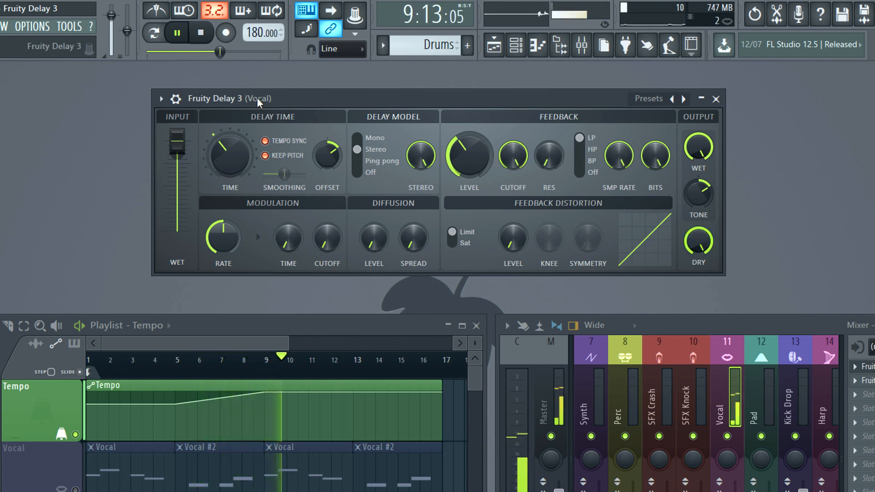
# - Pull the input Wet fader down and back up, lower the output Dry level, and stop playback
pyautogui.moveTo(177, 141); pyautogui.dragTo(178, 233)
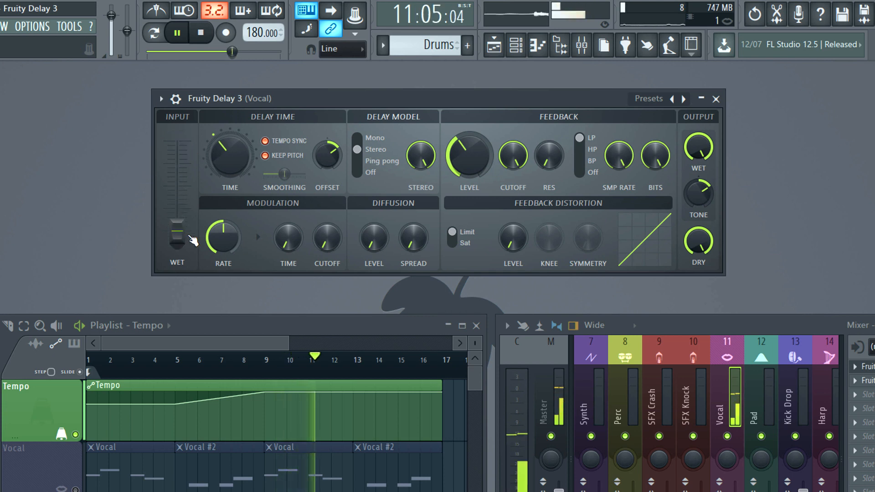
pyautogui.moveTo(698, 242); pyautogui.dragTo(697, 218)
pyautogui.moveTo(182, 242); pyautogui.dragTo(185, 182)
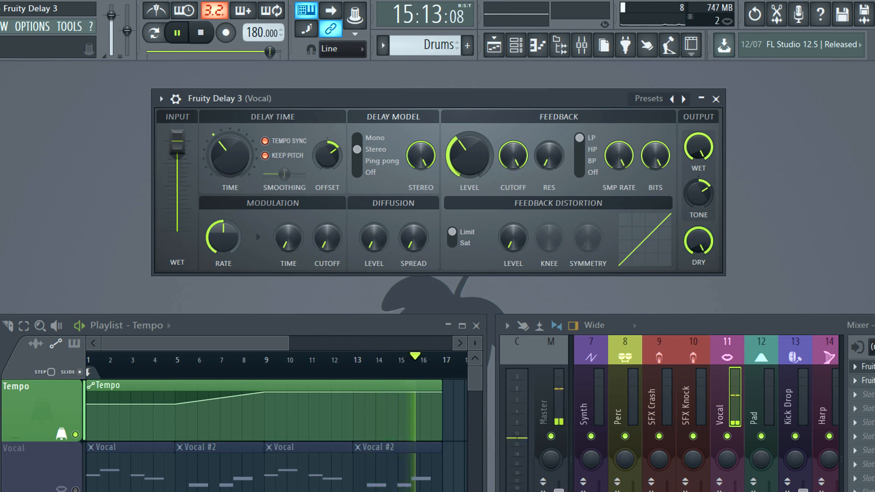
pyautogui.press('space')
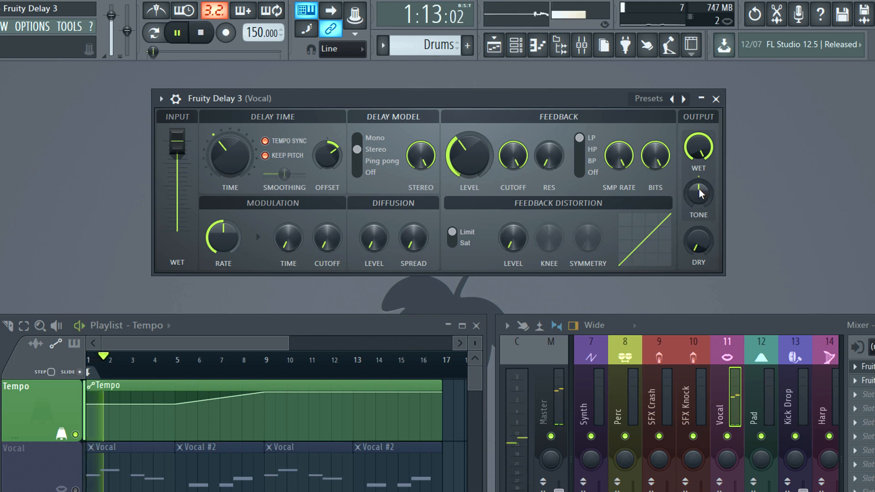
# - Sweep the output Tone of the delay above centre and back down during playback, and stop
pyautogui.moveTo(699, 189)
pyautogui.mouseDown()
pyautogui.moveTo(699, 211)
pyautogui.moveTo(699, 174)
pyautogui.mouseUp()
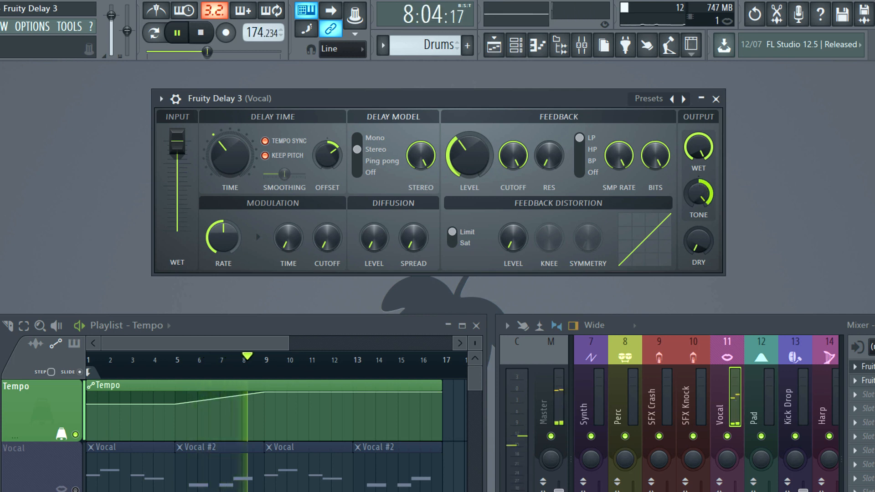
pyautogui.moveTo(698, 193); pyautogui.dragTo(699, 211)
pyautogui.press('space')
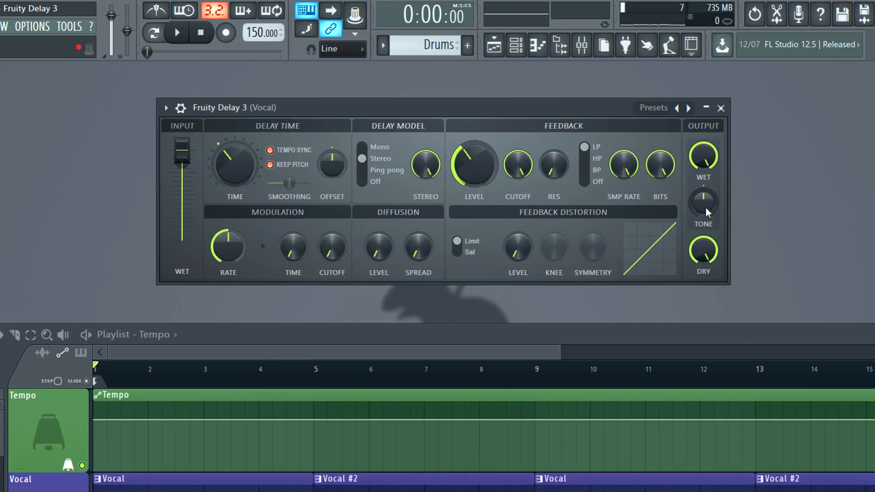
# - Play the song, raise the delay's output Tone well above centre, and stop playback
pyautogui.press('space')
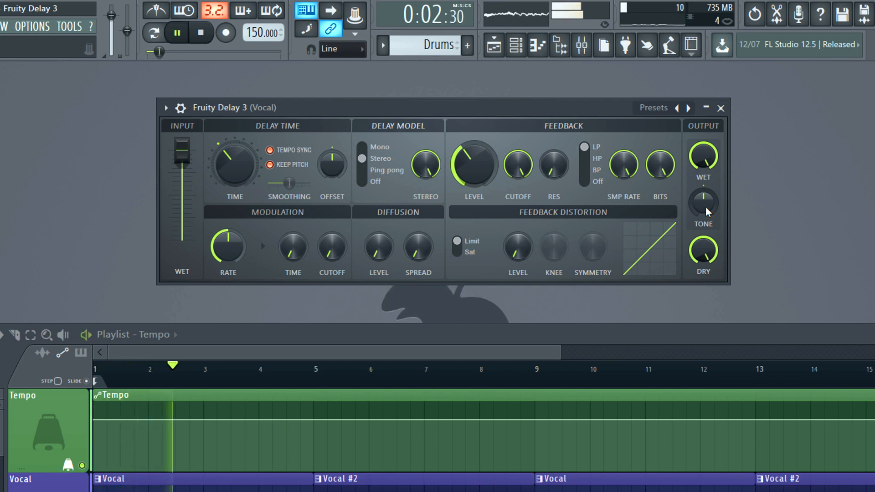
pyautogui.moveTo(706, 208); pyautogui.dragTo(706, 182)
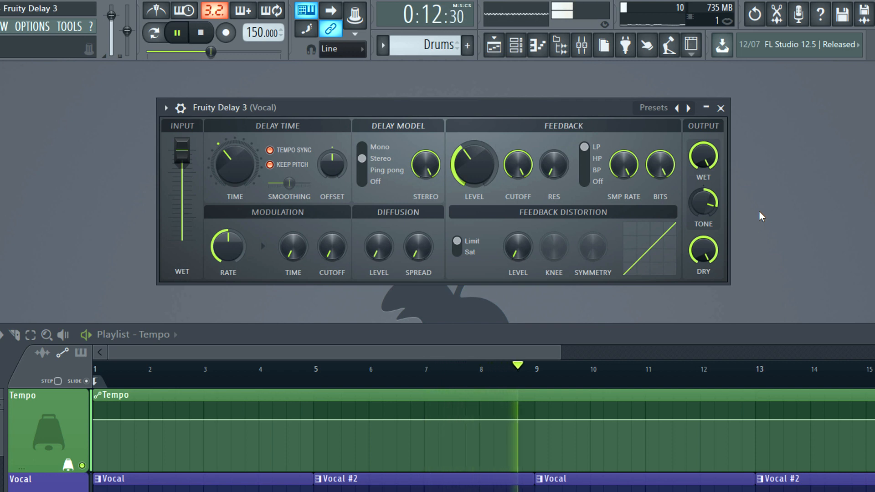
pyautogui.press('space')
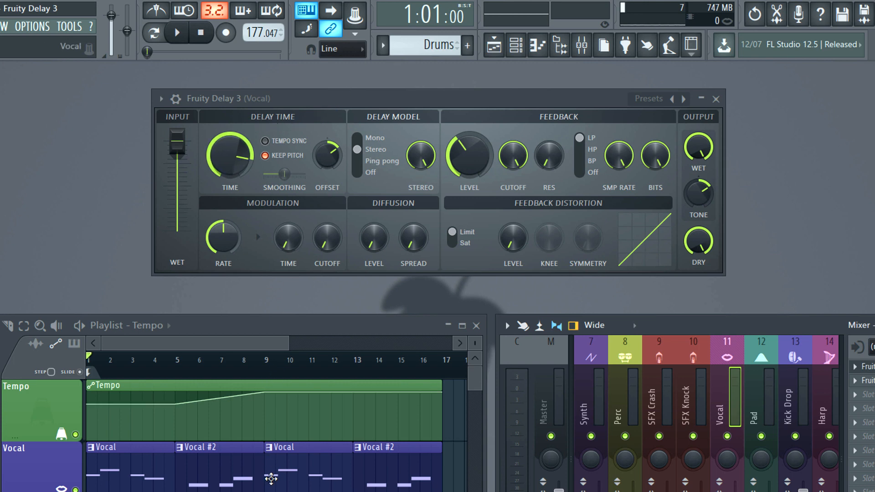
# - Mute the Vocal playlist track and play the song through the tempo rise with tempo sync off, and stop
pyautogui.click(76, 479)
pyautogui.press('space')
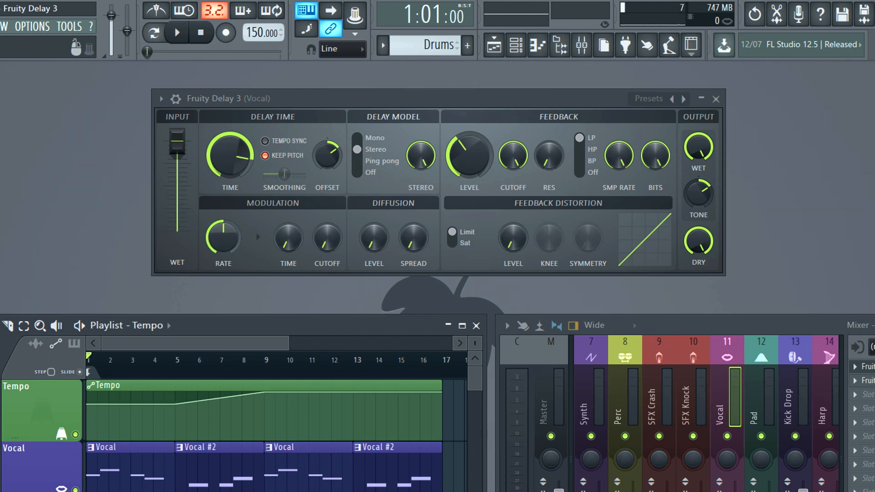
pyautogui.click(76, 489)
pyautogui.press('space')
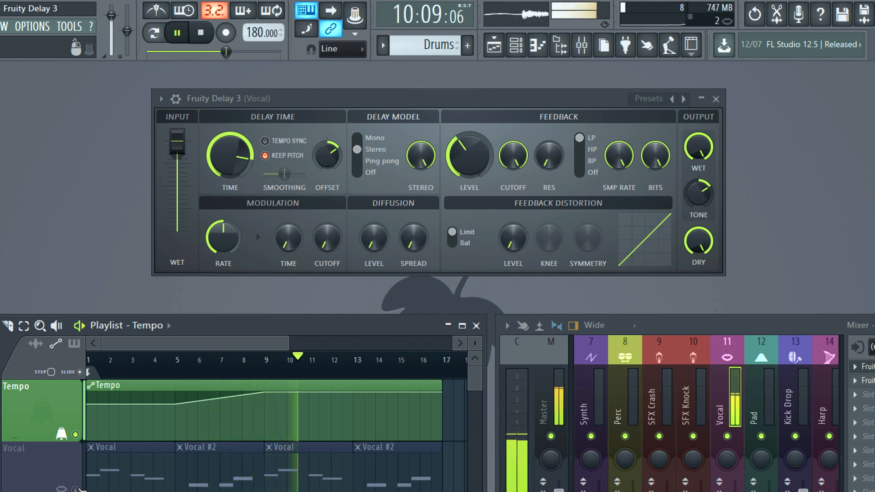
pyautogui.press('space')
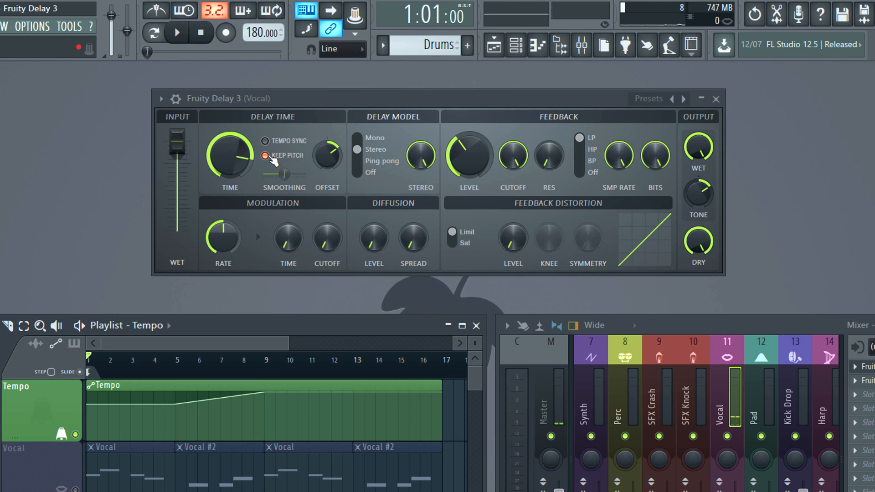
# - Enable Tempo Sync on the vocal delay and play the song through the tempo rise, and stop
pyautogui.click(265, 141)
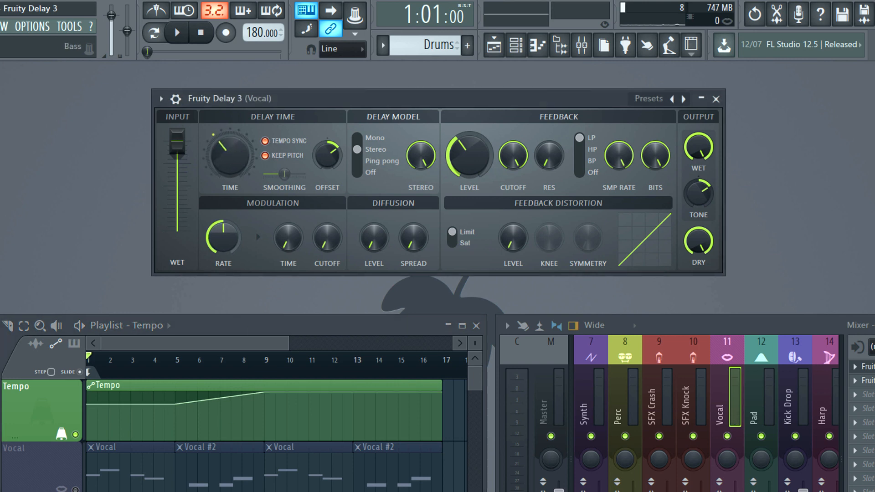
pyautogui.press('space')
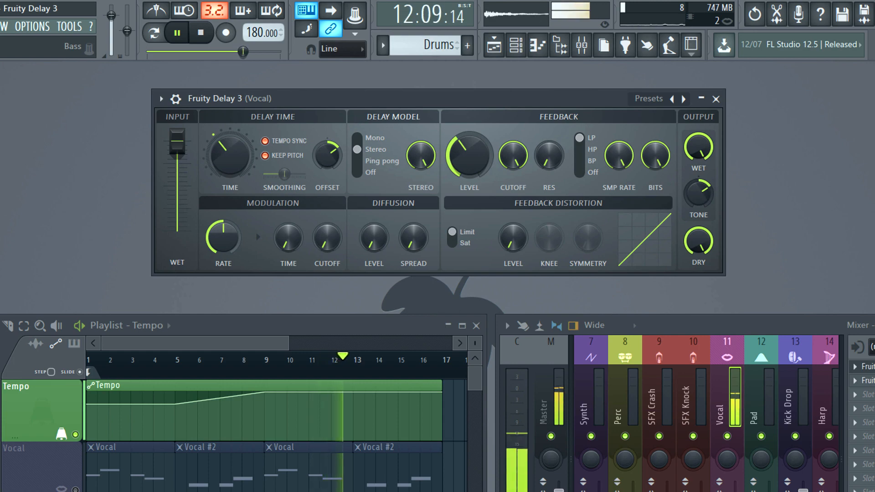
pyautogui.press('space')
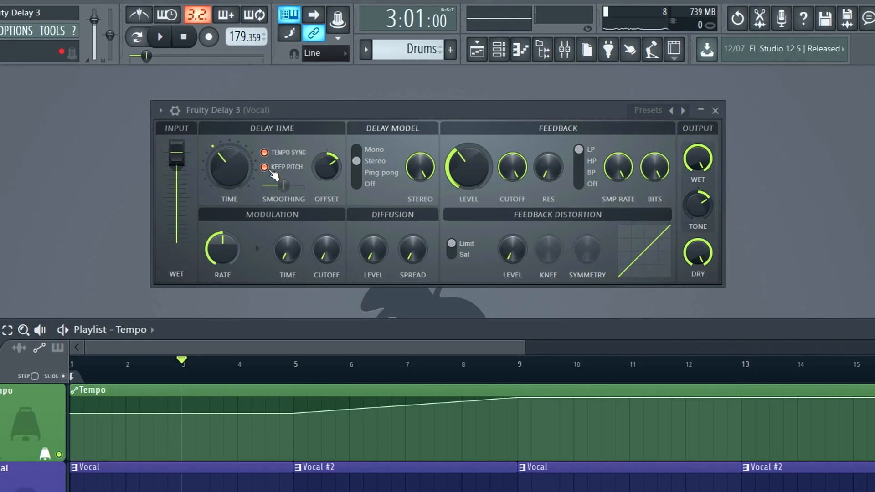
# - Turn off Keep Pitch on the vocal delay, play from bar 3 through the tempo rise, and stop
pyautogui.click(266, 167)
pyautogui.press('space')
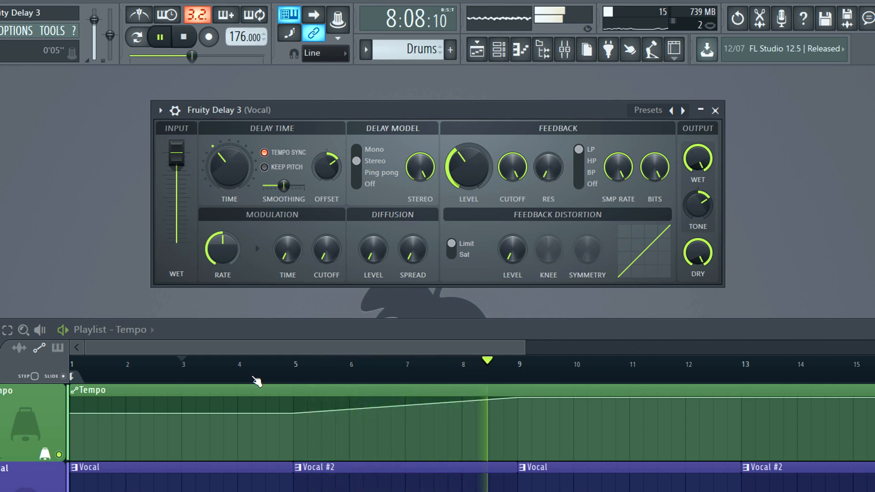
pyautogui.press('space')
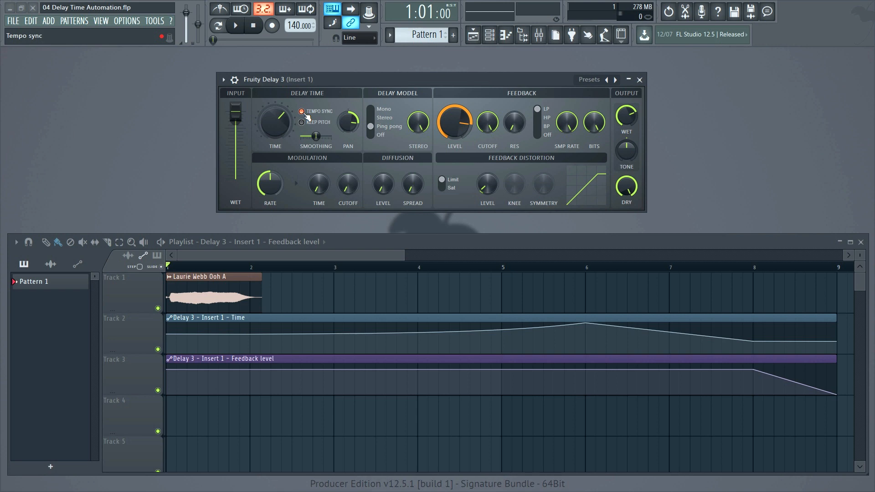
# - Turn off Tempo Sync in the Insert 1 delay and play the delay time automation, and stop
pyautogui.click(305, 113)
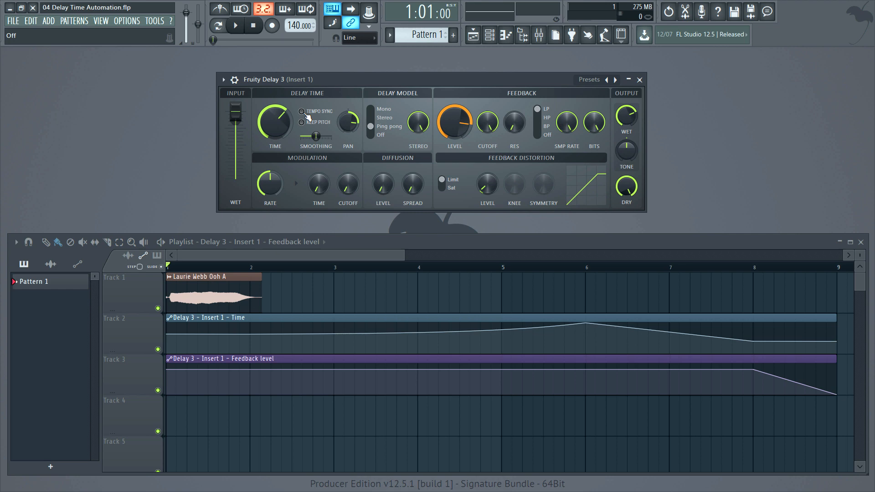
pyautogui.click(242, 29)
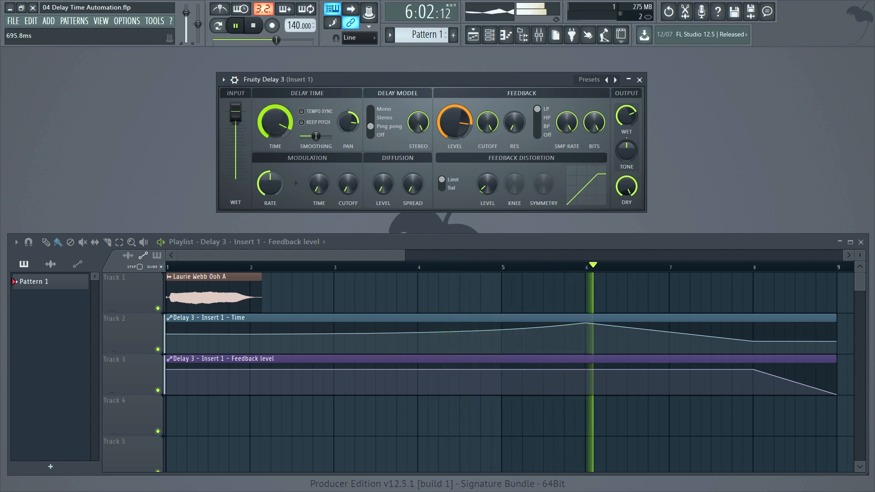
pyautogui.press('space')
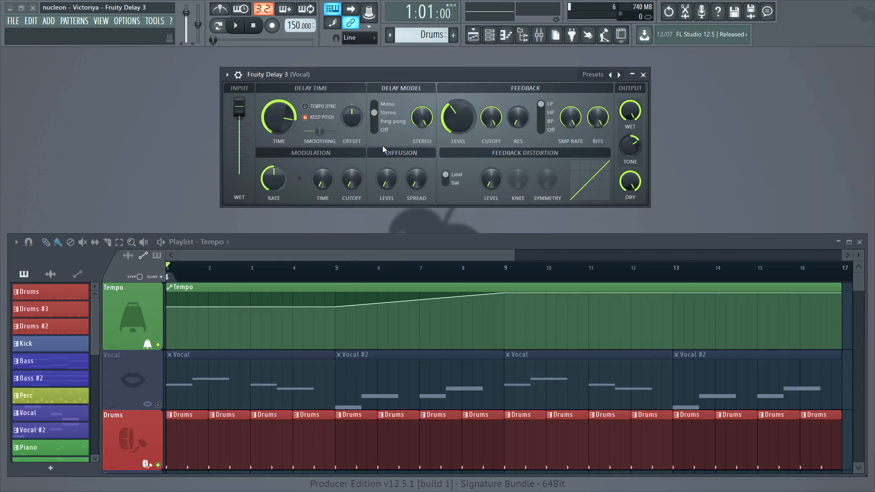
# - Set the vocal delay's model to Mono
pyautogui.click(377, 110)
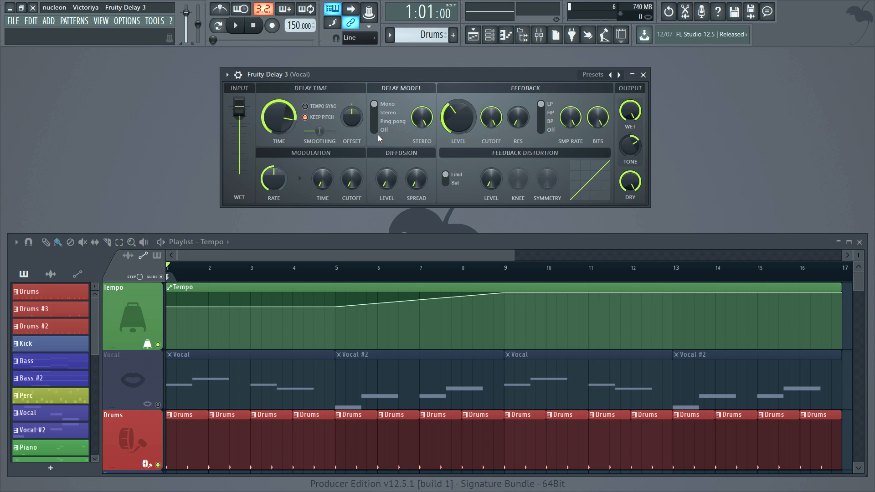
# - In Pattern 59, add first-step hits for the hat routed to track 11 and the kick, adjust the hat's panning, and switch to pattern playback
pyautogui.click(490, 34)
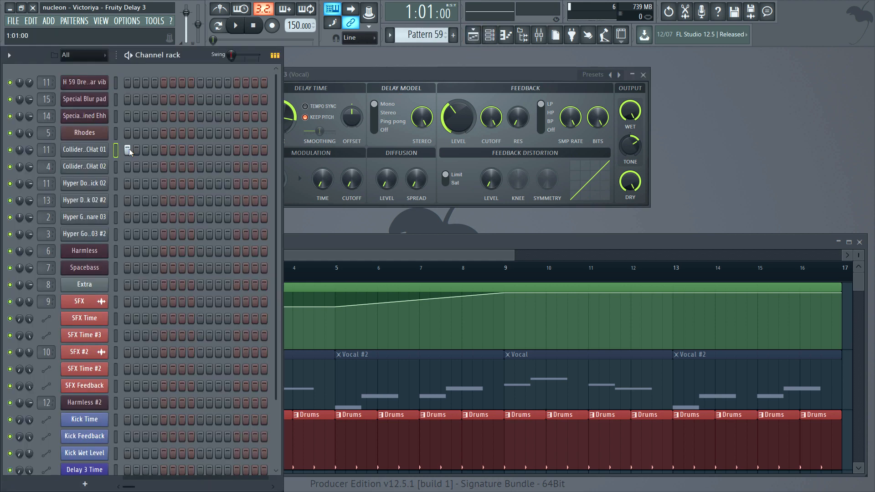
pyautogui.click(128, 183)
pyautogui.moveTo(21, 152)
pyautogui.mouseDown()
pyautogui.moveTo(21, 196)
pyautogui.moveTo(21, 142)
pyautogui.mouseUp()
pyautogui.click(218, 25)
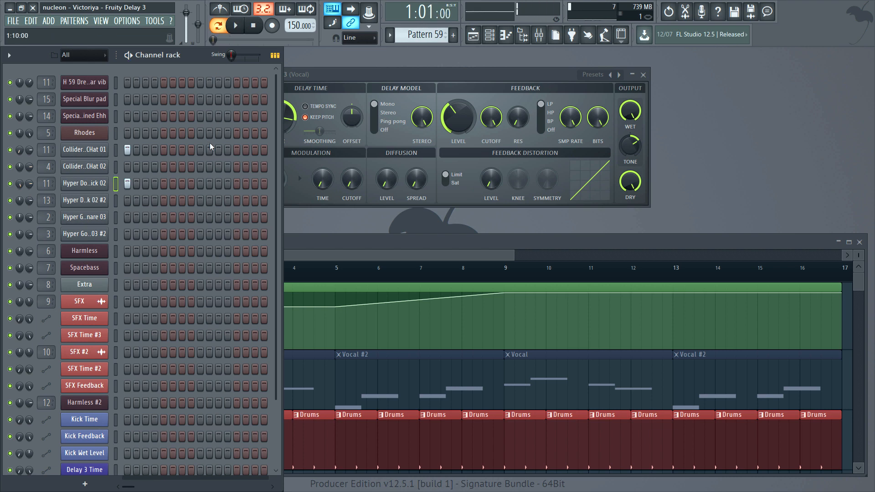
# - Play Pattern 59 through the delay's Stereo model with the channel rack hidden, and stop
pyautogui.click(330, 86)
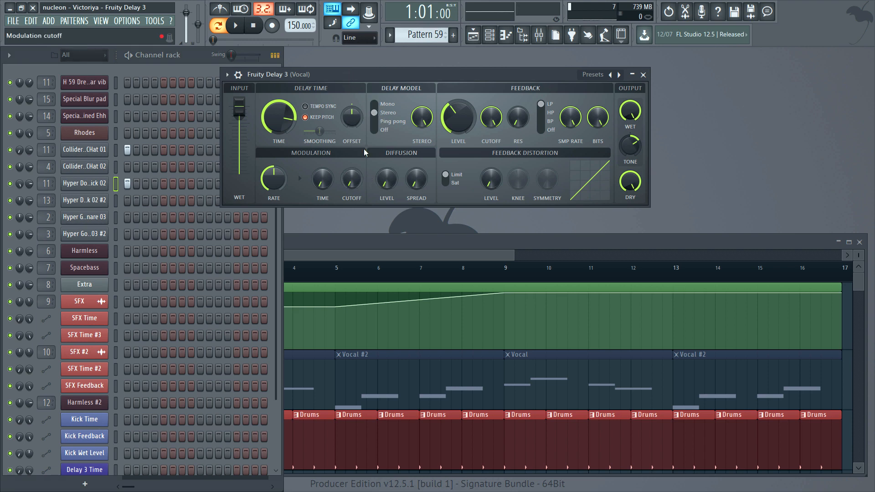
pyautogui.press('space')
pyautogui.press('F6')
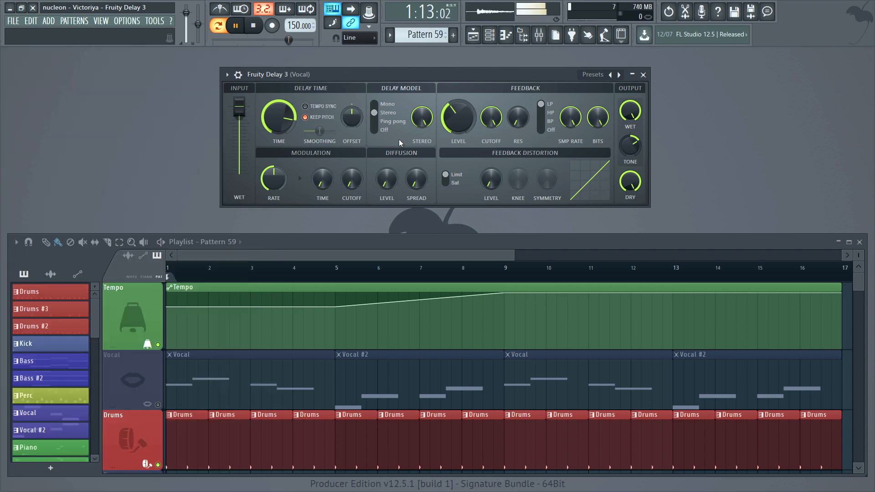
pyautogui.press('space')
# - Set the delay's feedback level to 67.2%
pyautogui.moveTo(450, 129)
pyautogui.mouseDown()
pyautogui.moveTo(450, 114)
pyautogui.moveTo(450, 129)
pyautogui.mouseUp()
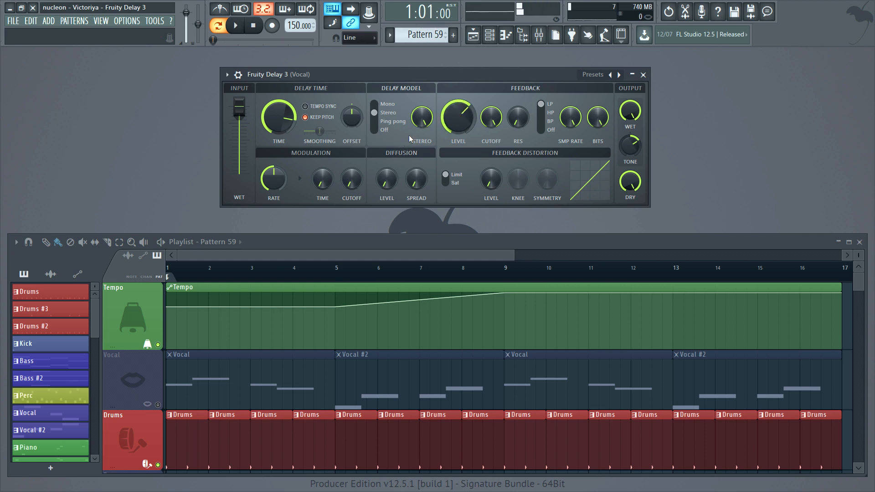
pyautogui.moveTo(455, 116); pyautogui.dragTo(455, 126)
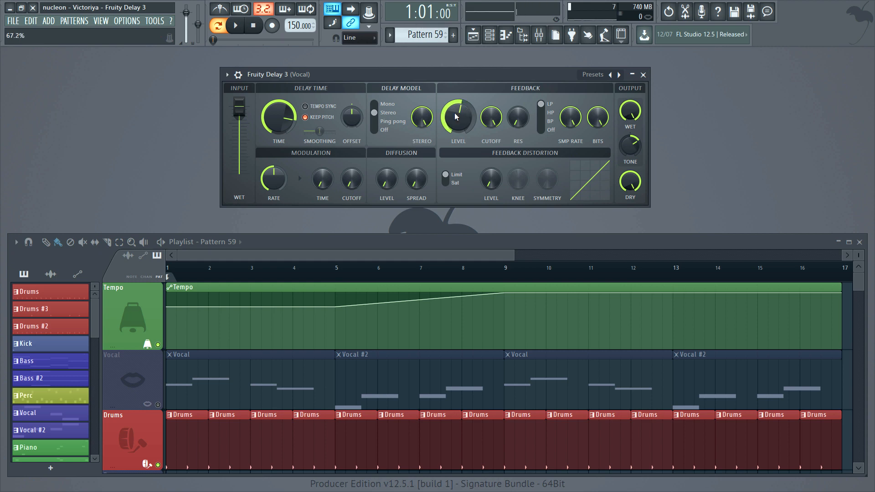
# - Switch the delay model to Mono and on to Ping pong for comparison
pyautogui.click(375, 105)
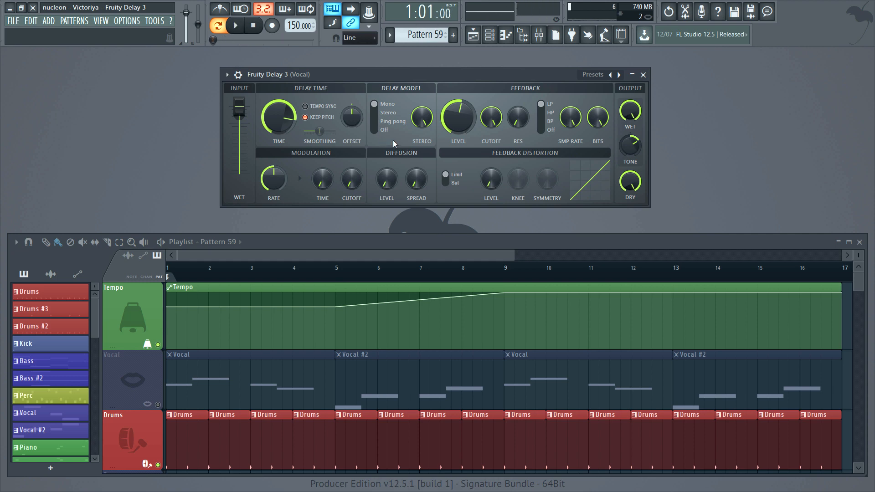
pyautogui.click(386, 113)
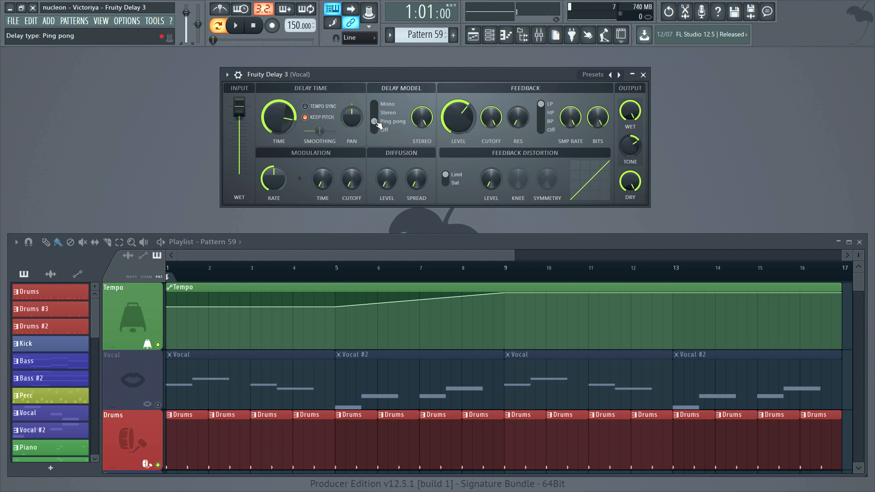
# - Switch the delay model to Stereo, turn the delay time offset fully down, and play Pattern 59
pyautogui.moveTo(377, 124); pyautogui.dragTo(376, 106)
pyautogui.moveTo(345, 129)
pyautogui.mouseDown()
pyautogui.moveTo(345, 160)
pyautogui.moveTo(345, 105)
pyautogui.moveTo(345, 132)
pyautogui.mouseUp()
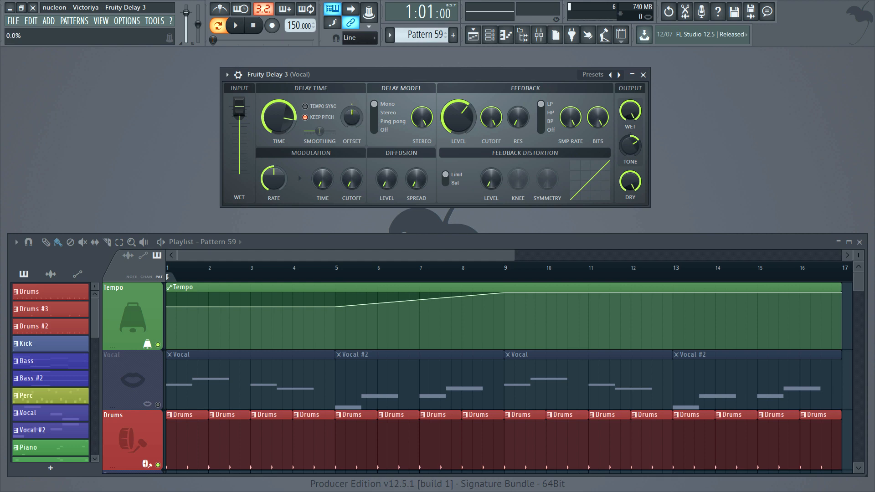
pyautogui.click(380, 116)
pyautogui.moveTo(352, 116); pyautogui.dragTo(352, 146)
pyautogui.press('space')
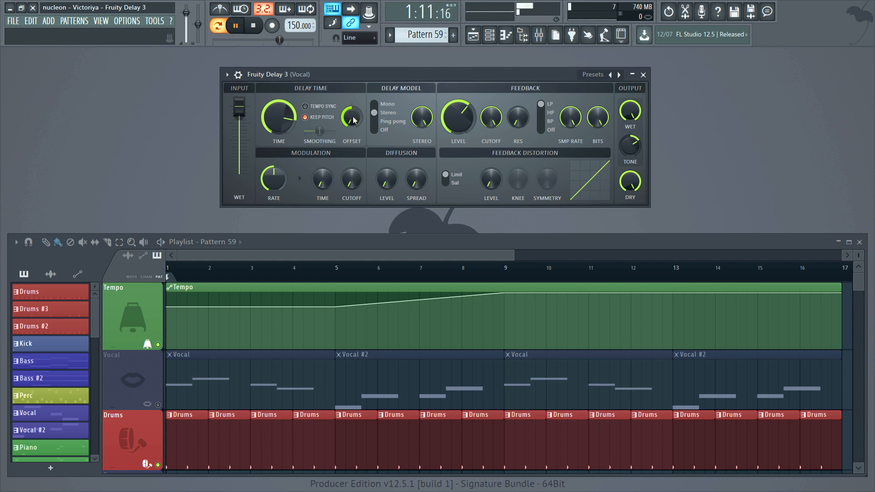
pyautogui.press('space')
# - Reset the delay time offset to 0.0% and audition the offset with the Mono delay model
pyautogui.moveTo(353, 117); pyautogui.dragTo(353, 89)
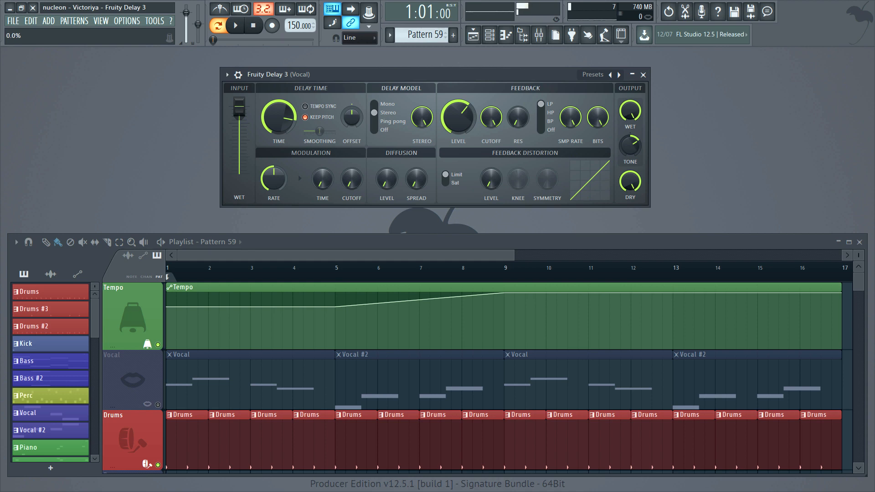
pyautogui.click(253, 30)
pyautogui.moveTo(355, 122); pyautogui.dragTo(355, 93)
pyautogui.moveTo(357, 131)
pyautogui.mouseDown()
pyautogui.moveTo(361, 146)
pyautogui.moveTo(365, 130)
pyautogui.mouseUp()
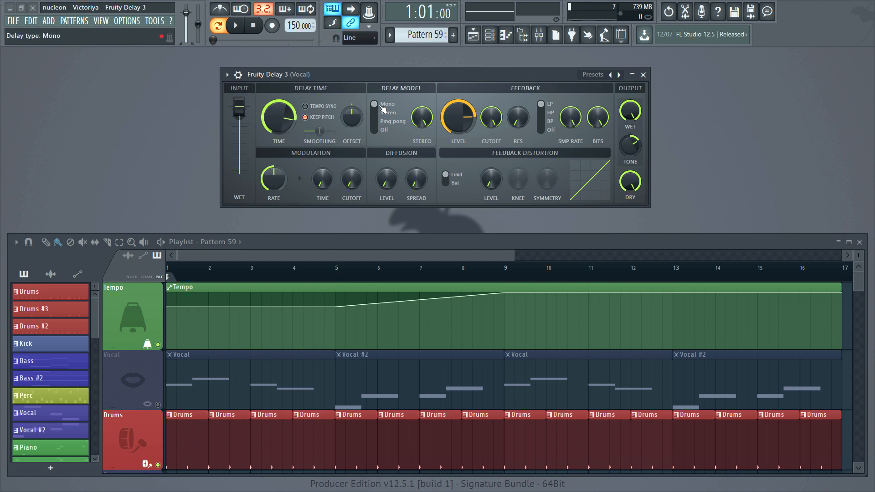
pyautogui.moveTo(384, 108); pyautogui.dragTo(379, 121)
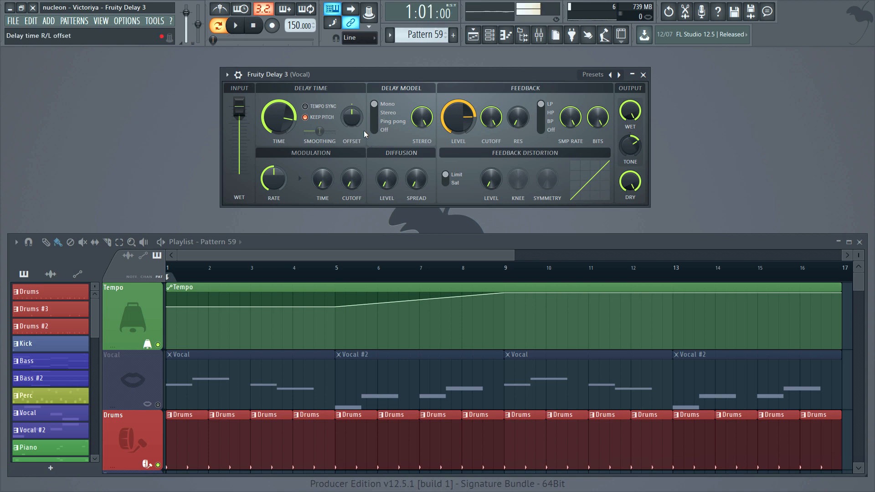
pyautogui.moveTo(358, 118)
pyautogui.mouseDown()
pyautogui.moveTo(358, 151)
pyautogui.moveTo(358, 63)
pyautogui.moveTo(358, 114)
pyautogui.mouseUp()
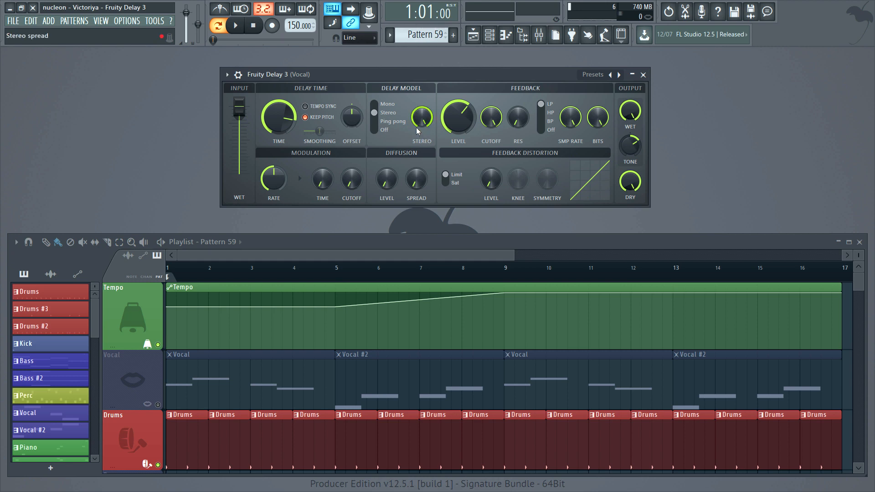
# - Raise the feedback level and audition the Ping pong model with the stereo spread at 0.0%
pyautogui.moveTo(458, 117); pyautogui.dragTo(458, 112)
pyautogui.moveTo(422, 117); pyautogui.dragTo(422, 151)
pyautogui.click(393, 124)
pyautogui.press('space')
pyautogui.press('space')
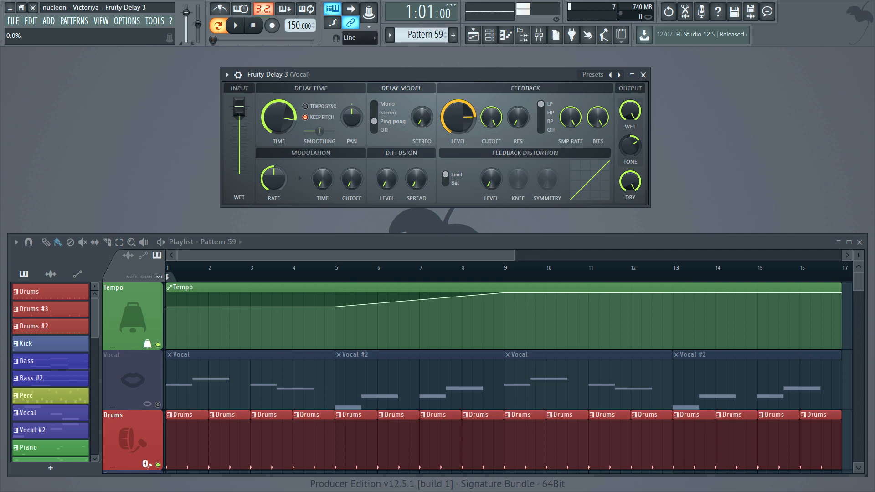
pyautogui.moveTo(422, 119)
pyautogui.mouseDown()
pyautogui.moveTo(423, 104)
pyautogui.moveTo(422, 114)
pyautogui.mouseUp()
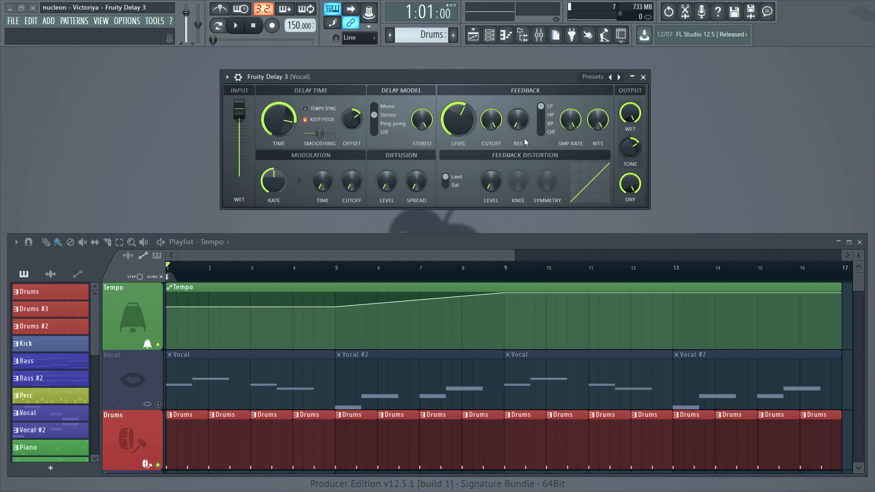
# - Raise the feedback level and filter resonance, and sweep the LP cutoff down while auditioning the drums
pyautogui.click(519, 119)
pyautogui.moveTo(466, 126); pyautogui.dragTo(465, 106)
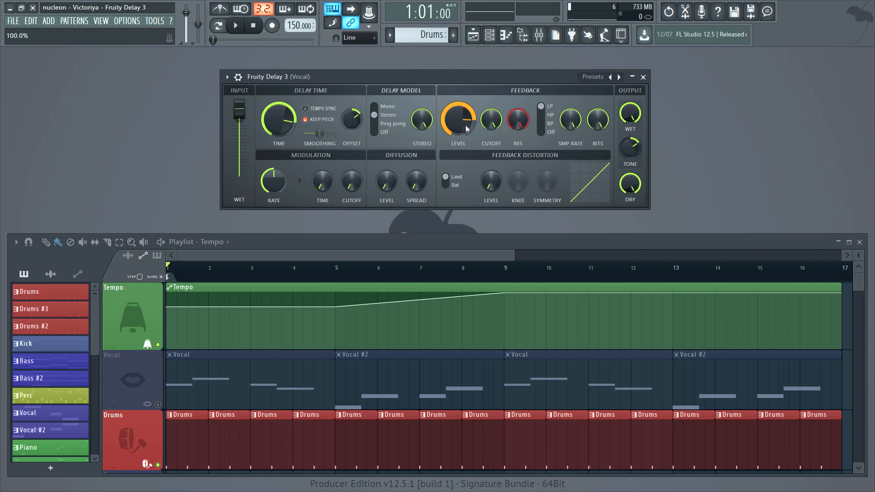
pyautogui.click(493, 121)
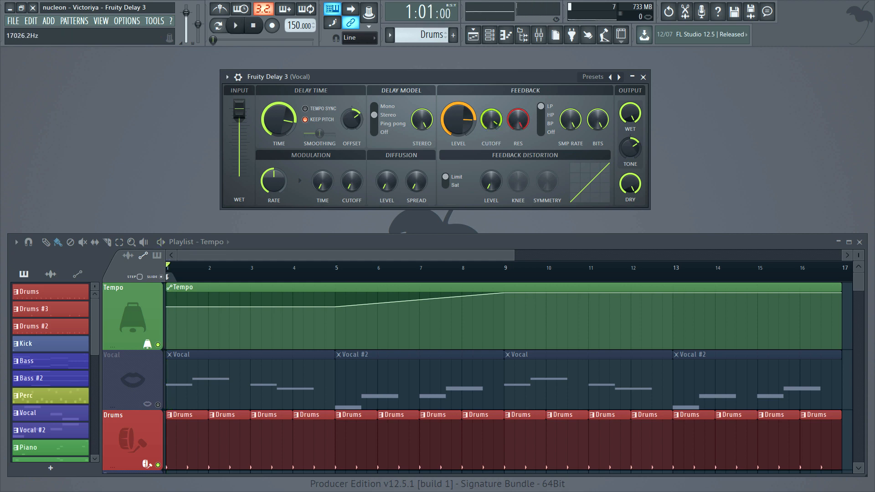
pyautogui.moveTo(493, 121); pyautogui.dragTo(518, 123)
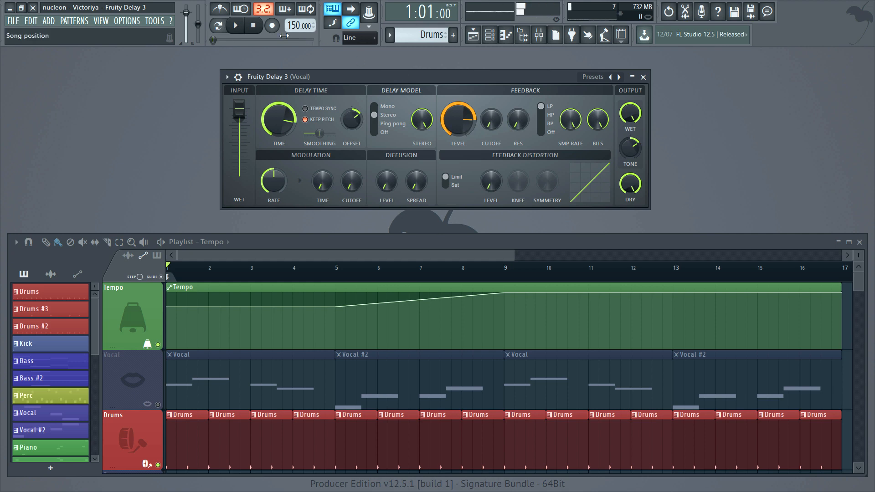
pyautogui.click(254, 26)
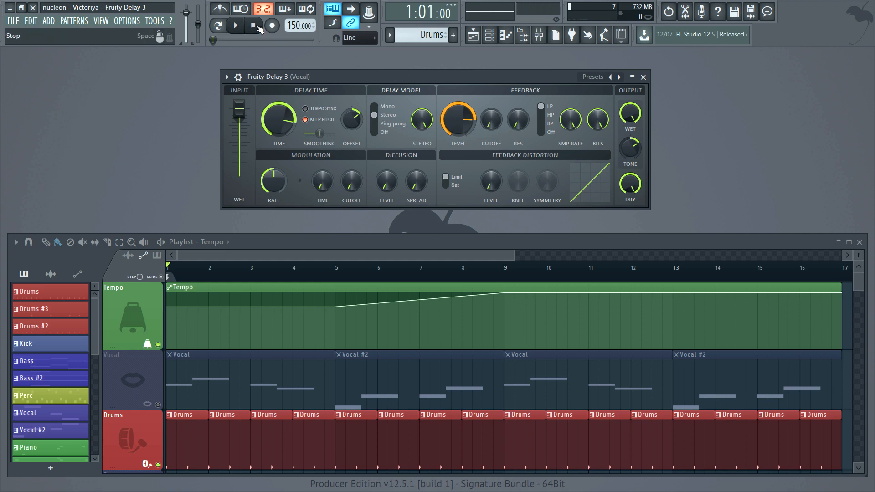
# - Switch the feedback filter to HP, adjust its cutoff, and play the drums
pyautogui.click(546, 115)
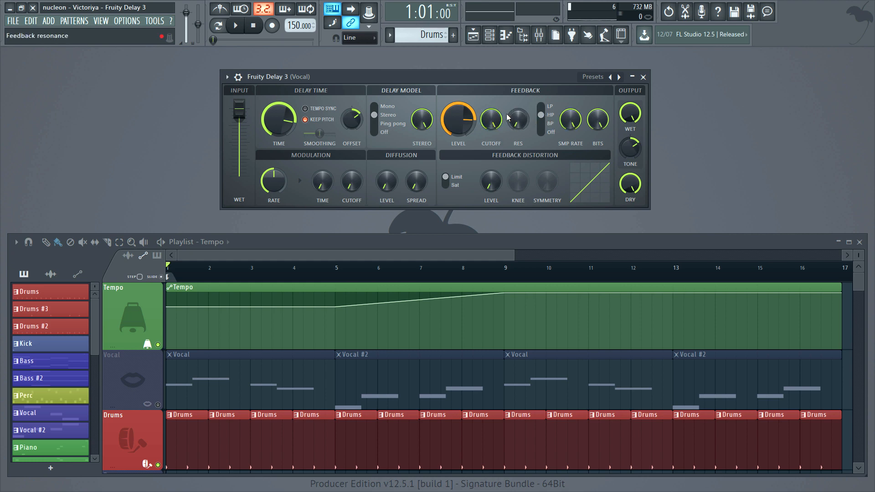
pyautogui.moveTo(492, 119); pyautogui.dragTo(494, 99)
pyautogui.press('space')
pyautogui.press('space')
# - Switch the feedback filter to BP and sweep its cutoff
pyautogui.click(538, 124)
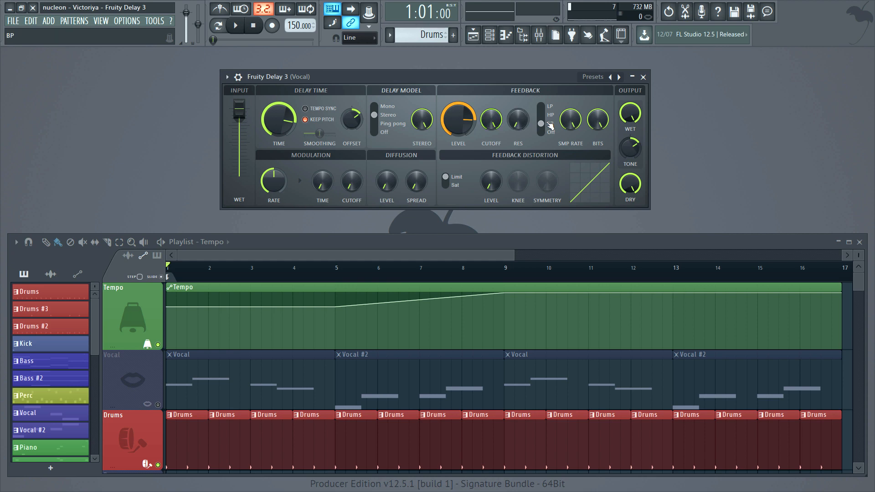
pyautogui.moveTo(492, 120); pyautogui.dragTo(491, 135)
pyautogui.moveTo(493, 122); pyautogui.dragTo(493, 141)
pyautogui.keyDown('alt'); pyautogui.click(492, 122); pyautogui.keyUp('alt')
# - Turn the feedback filter off and play the drums through the delay
pyautogui.click(548, 132)
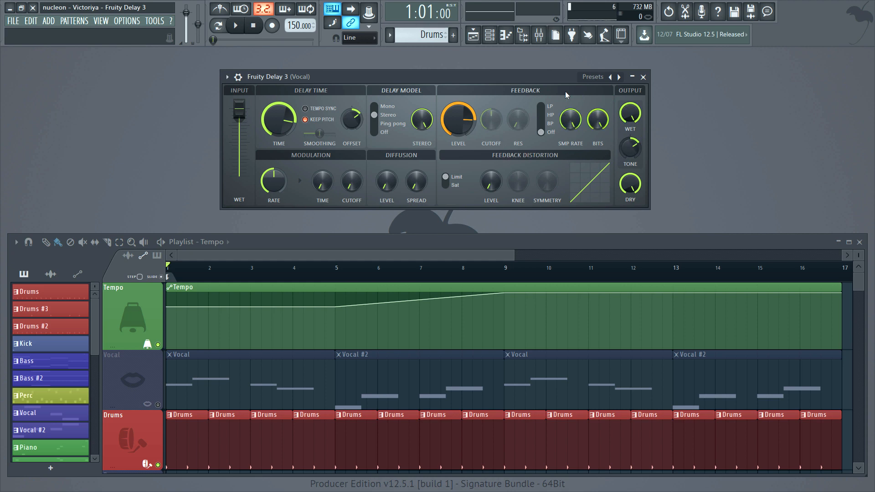
pyautogui.press('space')
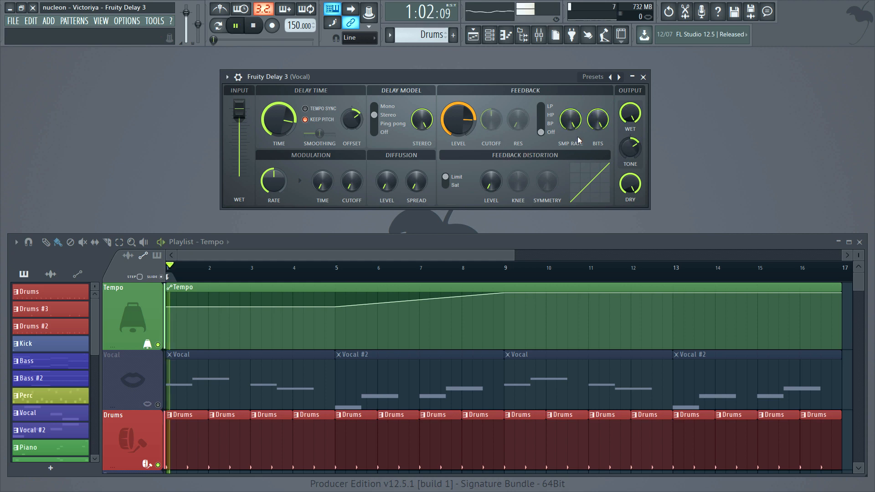
pyautogui.press('space')
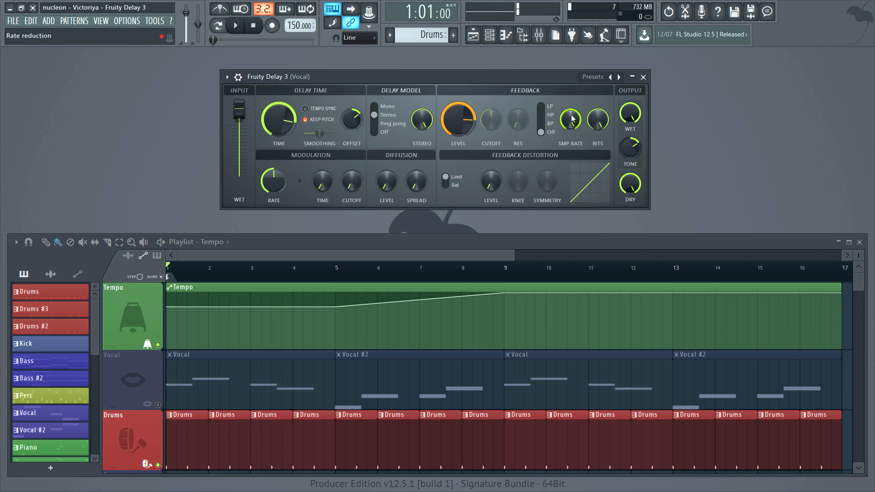
# - Audition the feedback sample rate reduction and a bit depth of 2.7 bits, returning each control to full
pyautogui.moveTo(573, 119)
pyautogui.mouseDown()
pyautogui.moveTo(573, 110)
pyautogui.moveTo(570, 122)
pyautogui.mouseUp()
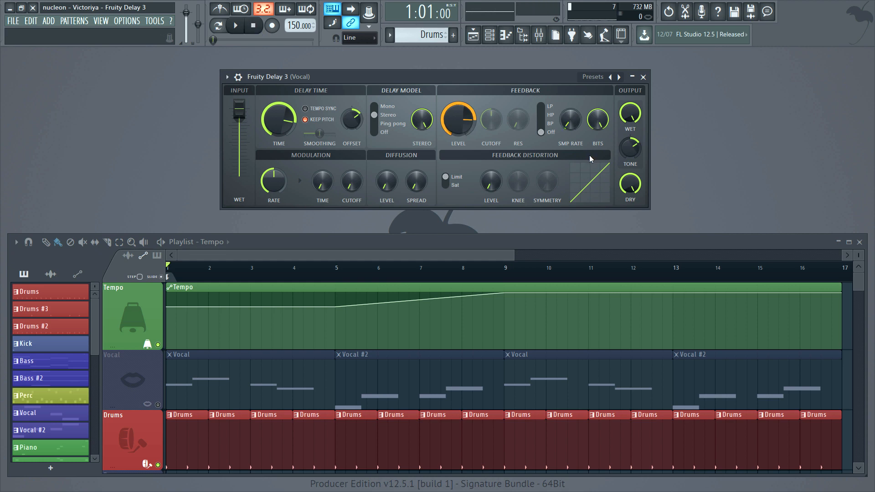
pyautogui.moveTo(572, 122); pyautogui.dragTo(571, 78)
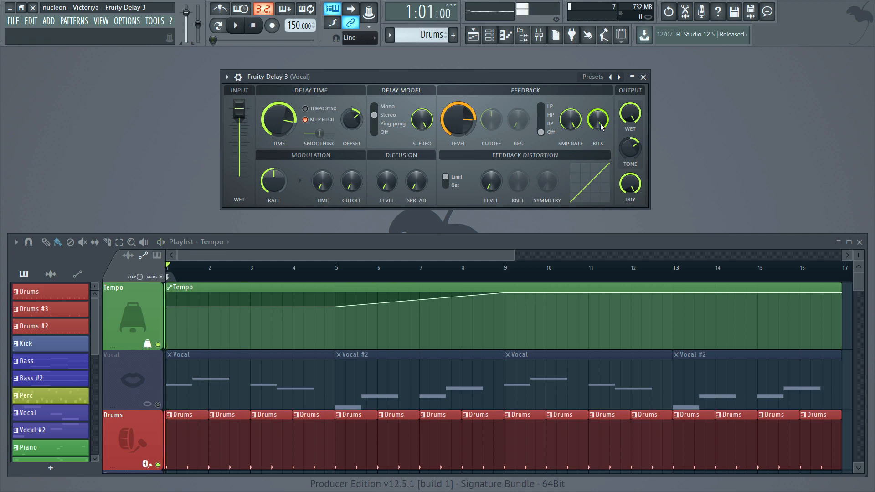
pyautogui.moveTo(602, 126)
pyautogui.mouseDown()
pyautogui.moveTo(602, 118)
pyautogui.moveTo(602, 132)
pyautogui.mouseUp()
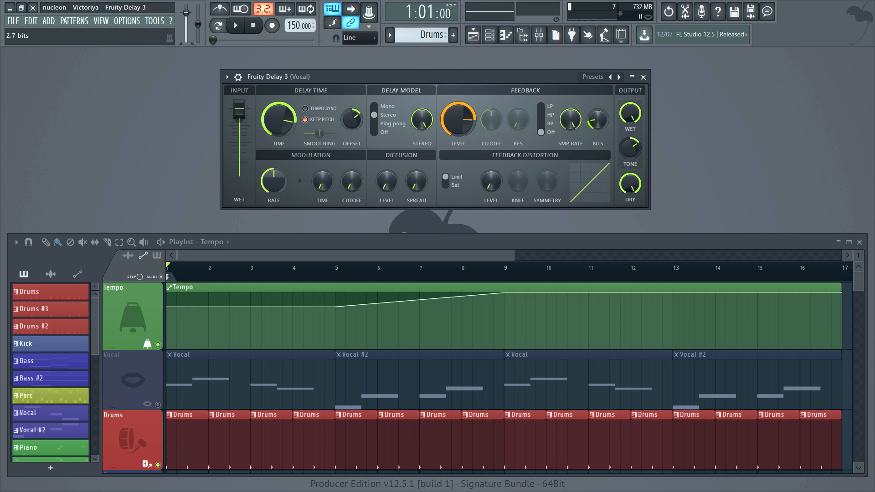
pyautogui.moveTo(598, 119); pyautogui.dragTo(598, 99)
pyautogui.press('space')
pyautogui.press('space')
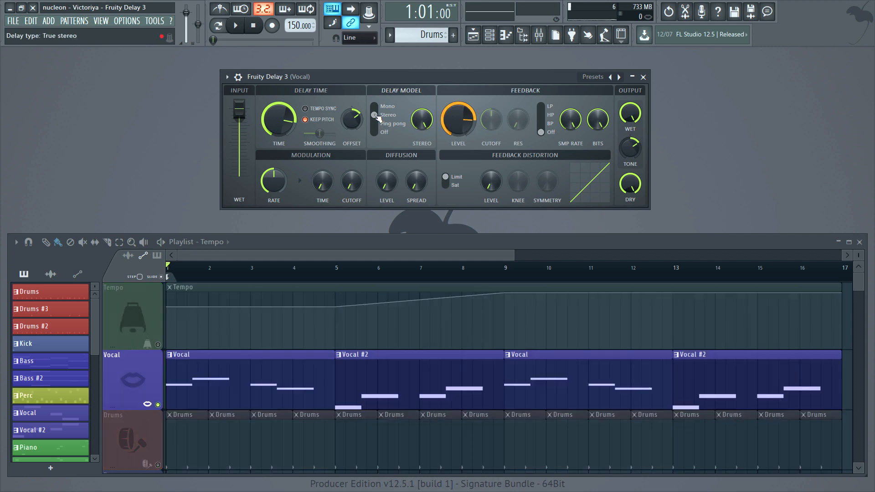
# - Turn the delay model off and play the vocal while lowering the sample rate, bits and dry output as a crusher effect
pyautogui.moveTo(375, 116); pyautogui.dragTo(376, 132)
pyautogui.press('space')
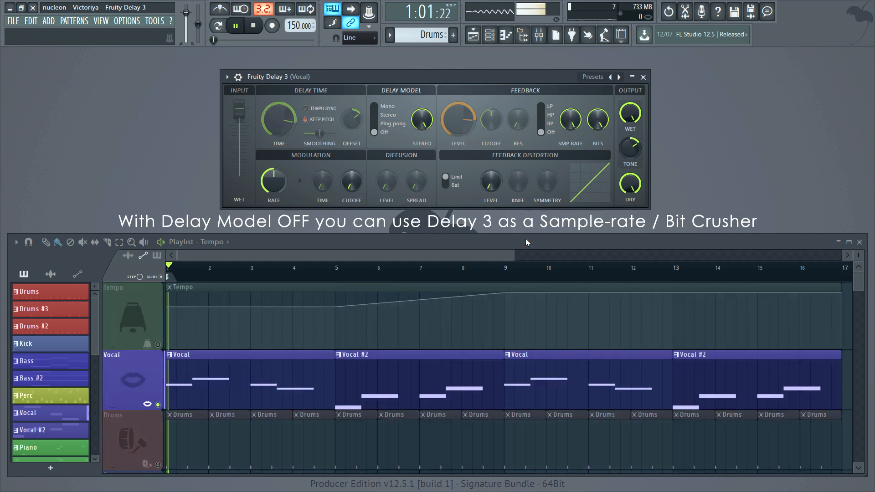
pyautogui.moveTo(571, 120); pyautogui.dragTo(570, 173)
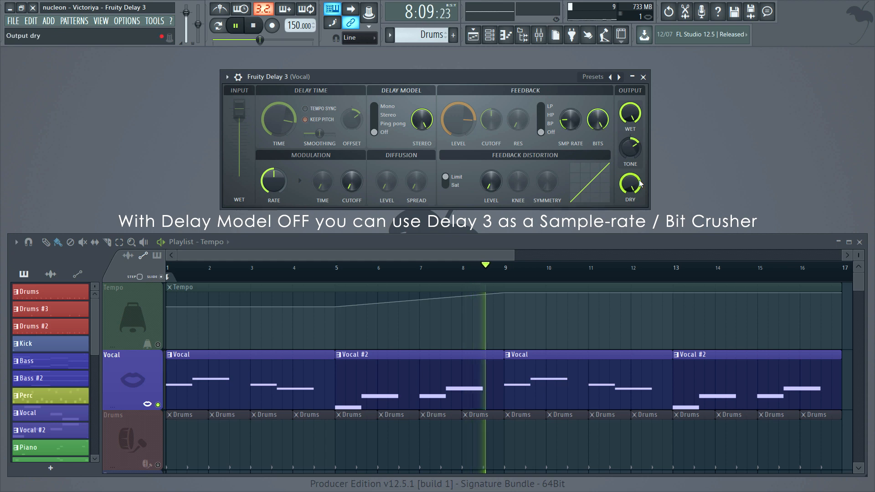
pyautogui.moveTo(630, 184); pyautogui.dragTo(631, 247)
pyautogui.moveTo(571, 120); pyautogui.dragTo(598, 162)
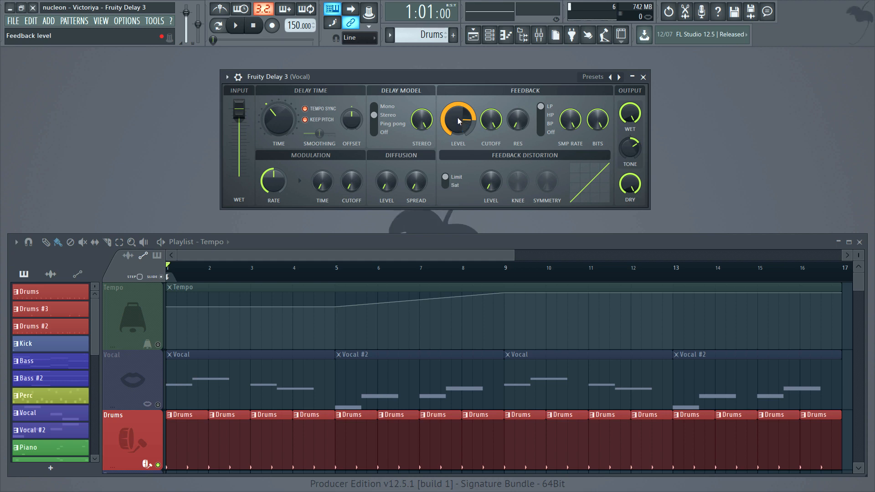
# - Raise the feedback level to maximum, switch the feedback distortion to Sat, and play the drums with a slight distortion level adjustment
pyautogui.moveTo(458, 120)
pyautogui.mouseDown()
pyautogui.moveTo(459, 129)
pyautogui.moveTo(458, 111)
pyautogui.moveTo(459, 139)
pyautogui.moveTo(458, 114)
pyautogui.mouseUp()
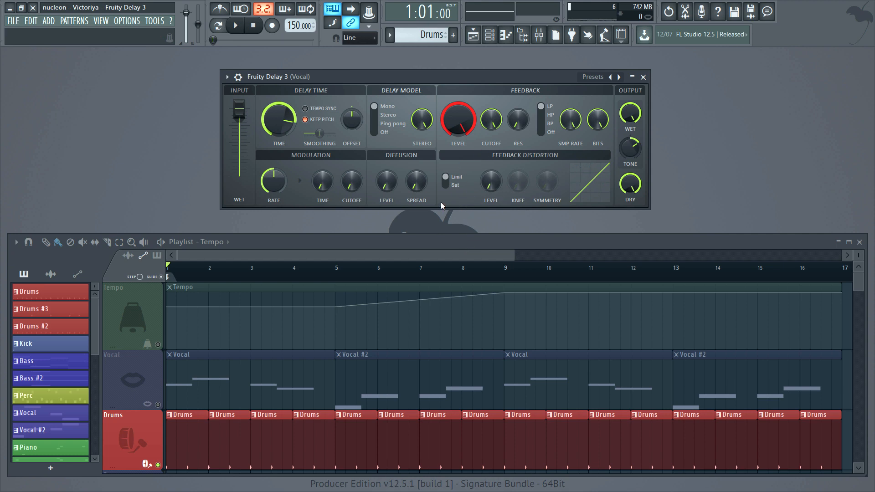
pyautogui.click(447, 183)
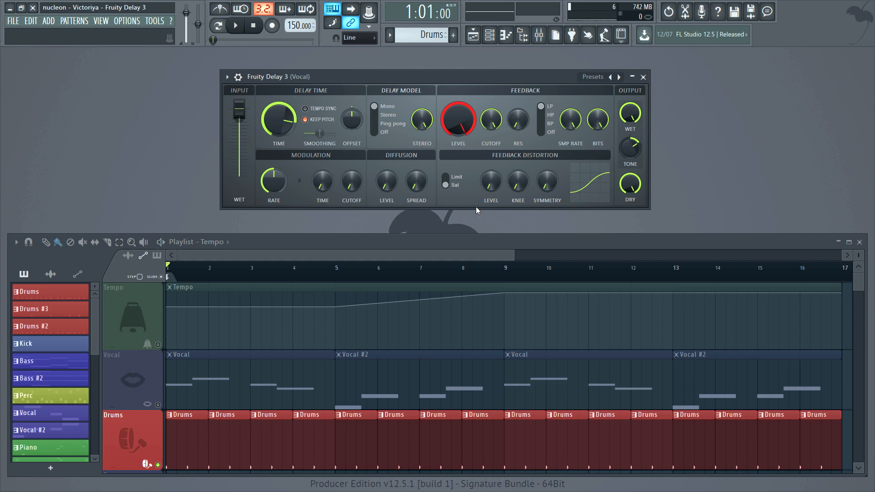
pyautogui.moveTo(494, 187); pyautogui.dragTo(493, 187)
pyautogui.press('space')
pyautogui.press('space')
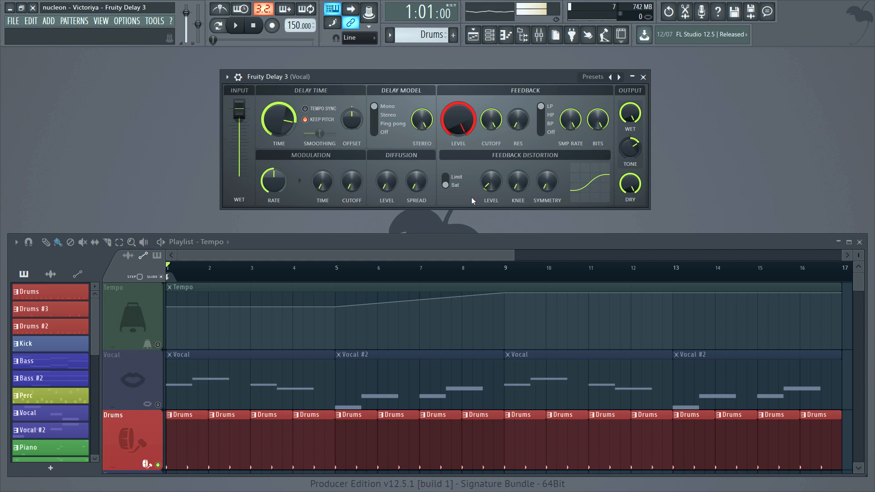
# - Drop the feedback level to zero and back to maximum, and raise the saturation level to about halfway while auditioning the drums
pyautogui.moveTo(454, 122); pyautogui.dragTo(455, 169)
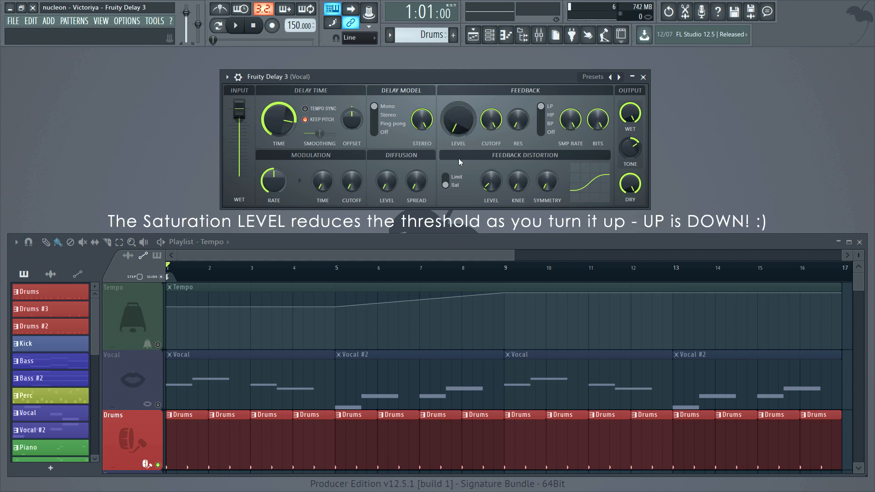
pyautogui.moveTo(458, 120); pyautogui.dragTo(458, 73)
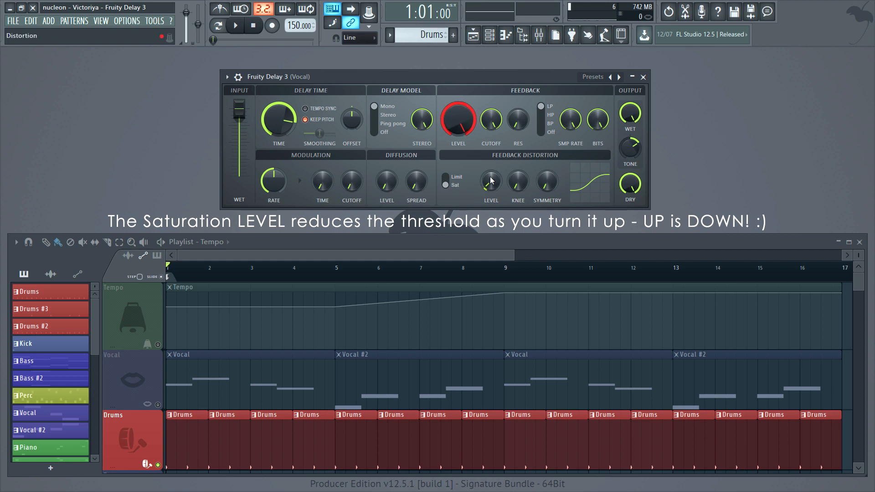
pyautogui.moveTo(490, 180); pyautogui.dragTo(491, 162)
pyautogui.press('space')
pyautogui.press('space')
pyautogui.moveTo(490, 180); pyautogui.dragTo(491, 172)
pyautogui.click(236, 26)
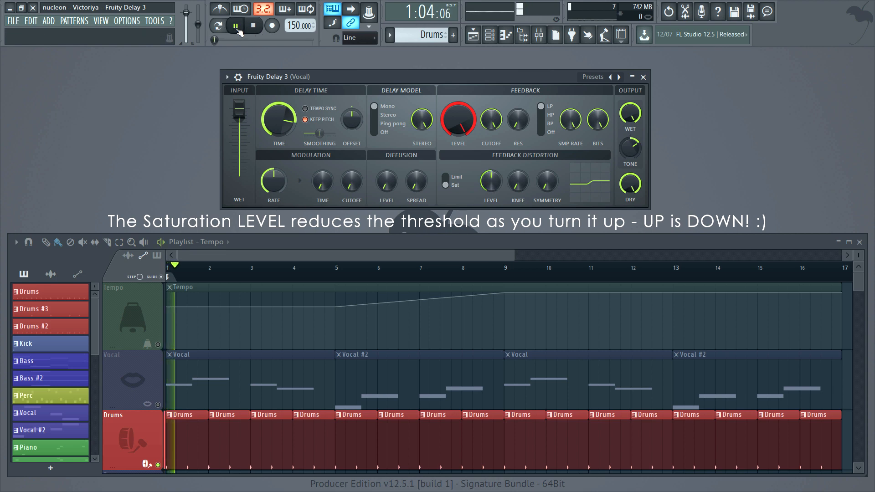
pyautogui.click(236, 27)
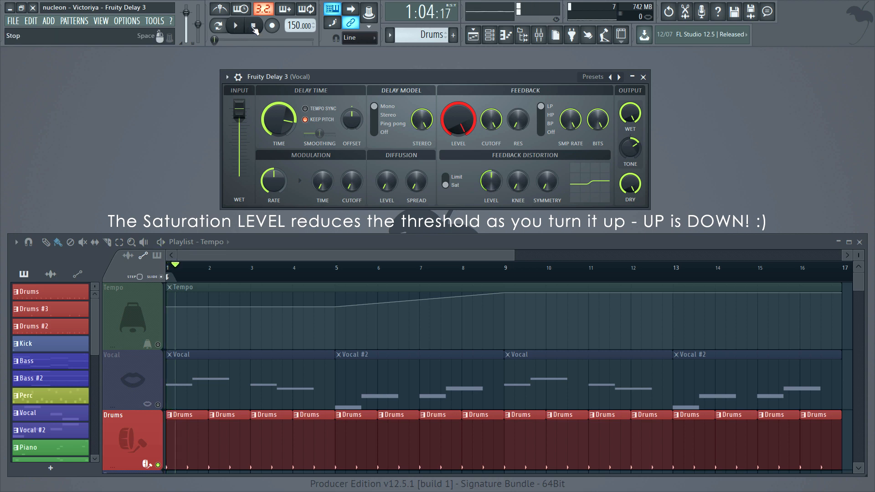
pyautogui.click(253, 28)
# - Return the saturation level to minimum, set the knee to 100.0%, and sweep the symmetry to 100.0% and back
pyautogui.moveTo(491, 182); pyautogui.dragTo(515, 151)
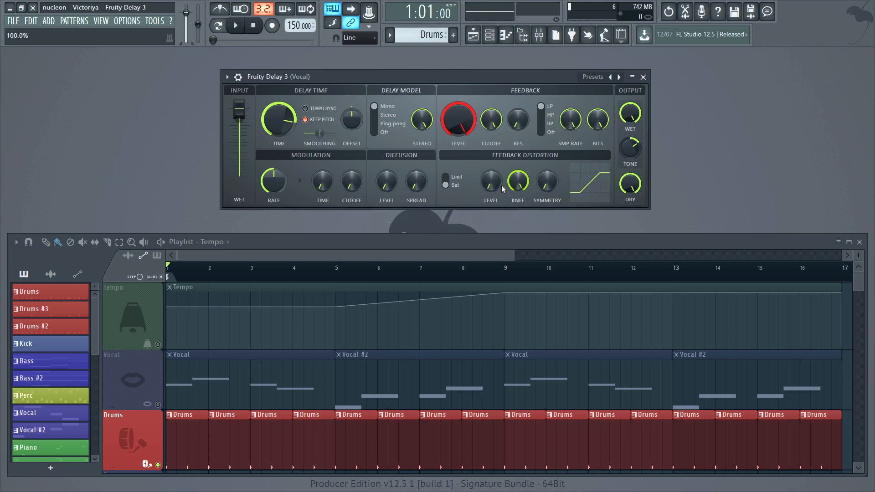
pyautogui.moveTo(492, 183)
pyautogui.mouseDown()
pyautogui.moveTo(492, 153)
pyautogui.moveTo(492, 187)
pyautogui.mouseUp()
pyautogui.moveTo(547, 182); pyautogui.dragTo(547, 151)
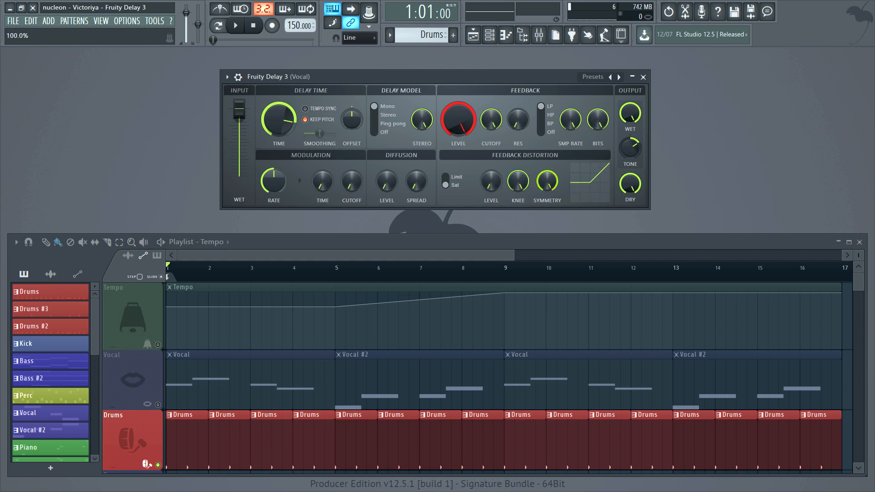
pyautogui.moveTo(547, 181); pyautogui.dragTo(547, 215)
# - Switch the feedback distortion to Limit and raise its level to just under halfway
pyautogui.click(450, 179)
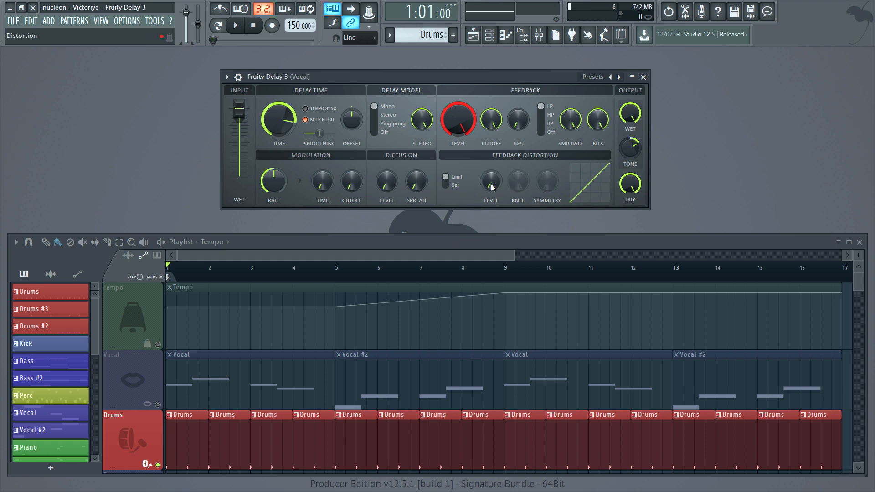
pyautogui.moveTo(492, 187)
pyautogui.mouseDown()
pyautogui.moveTo(492, 179)
pyautogui.moveTo(491, 188)
pyautogui.mouseUp()
pyautogui.moveTo(495, 185); pyautogui.dragTo(495, 161)
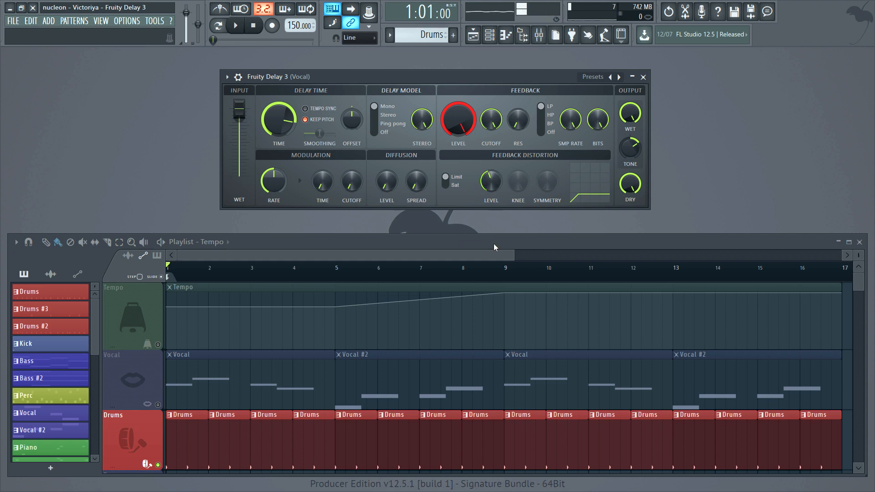
# - Raise the Limit distortion level to near maximum and back to minimum, and lower the feedback level to roughly three-quarters
pyautogui.moveTo(492, 180); pyautogui.dragTo(492, 157)
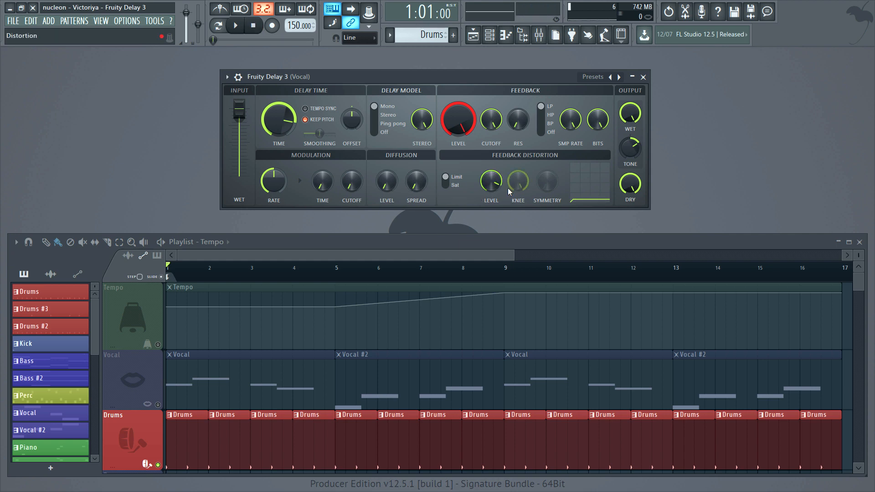
pyautogui.moveTo(491, 181); pyautogui.dragTo(483, 190)
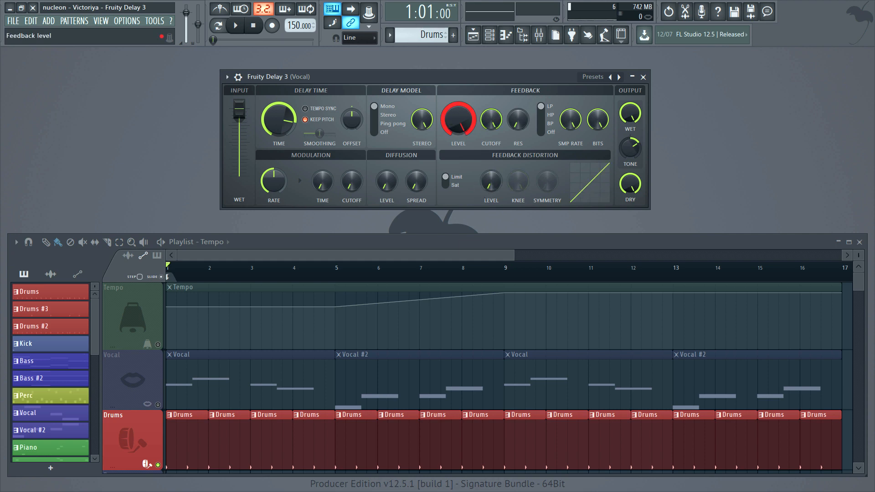
pyautogui.moveTo(456, 122); pyautogui.dragTo(456, 105)
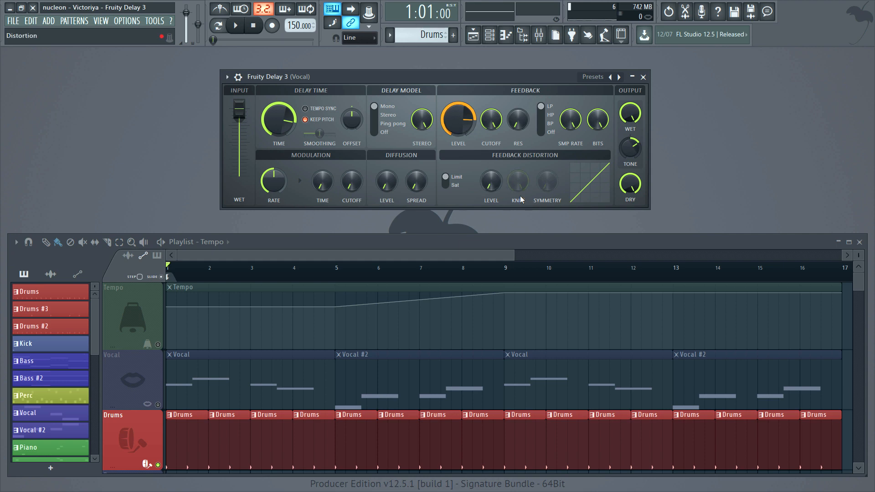
pyautogui.moveTo(458, 120)
pyautogui.mouseDown()
pyautogui.moveTo(457, 148)
pyautogui.moveTo(458, 114)
pyautogui.mouseUp()
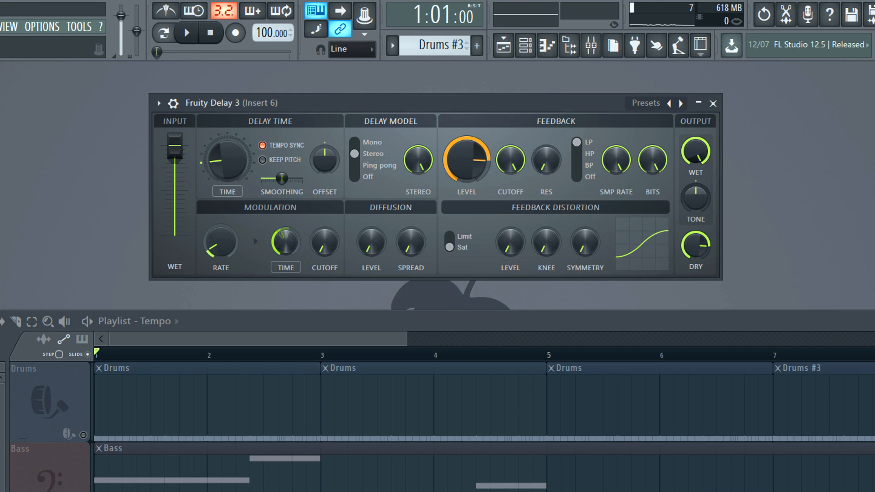
# - Return the modulation time and cutoff amounts to minimum and play the chords without time modulation
pyautogui.moveTo(286, 241); pyautogui.dragTo(285, 269)
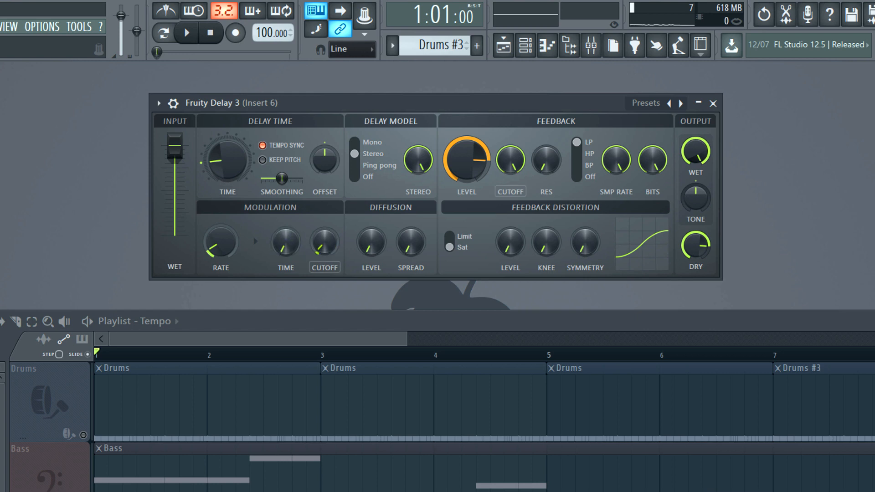
pyautogui.moveTo(324, 241); pyautogui.dragTo(288, 239)
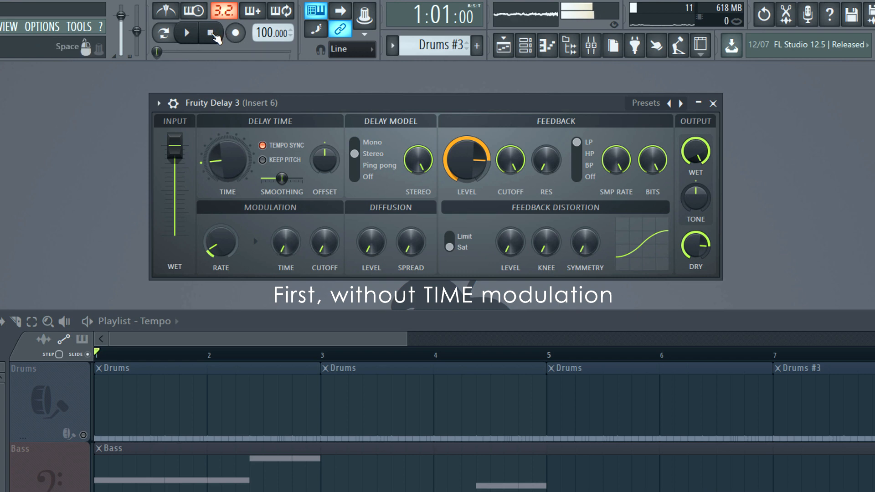
pyautogui.click(212, 34)
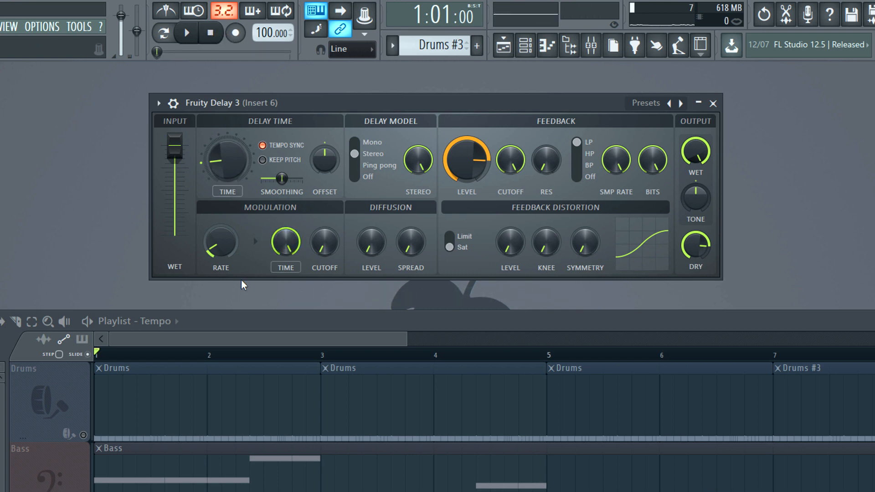
# - Audition the chords with the modulation time at maximum and lower the modulation rate to minimum
pyautogui.press('space')
pyautogui.press('space')
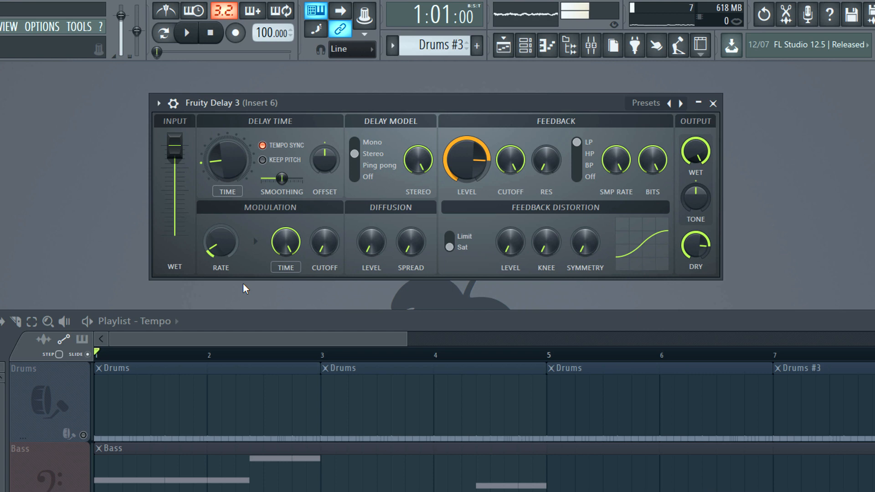
pyautogui.moveTo(224, 244)
pyautogui.mouseDown()
pyautogui.moveTo(225, 207)
pyautogui.moveTo(225, 246)
pyautogui.mouseUp()
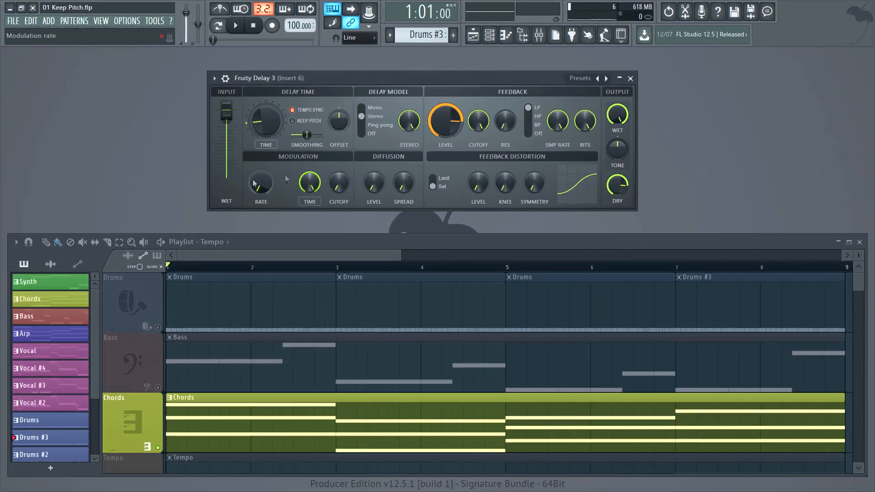
# - Open the recent project 03 Chorus.flp and play its pattern with the modulated ping pong delay
pyautogui.click(13, 20)
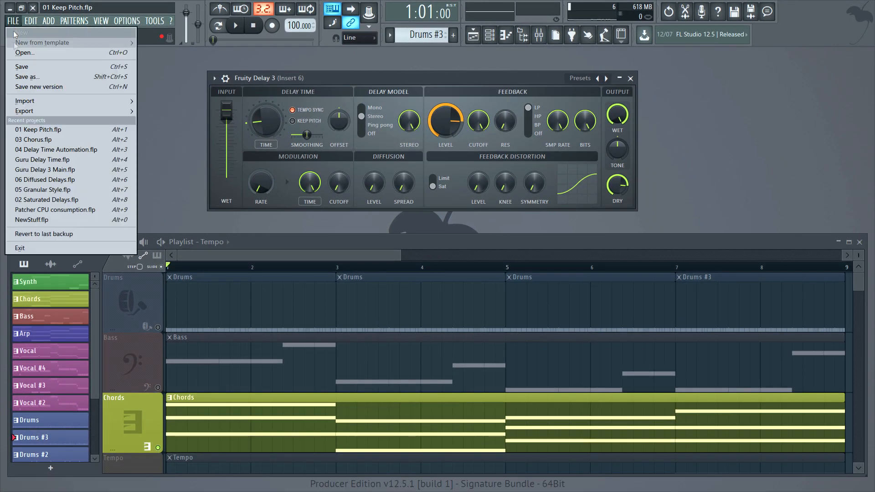
pyautogui.click(12, 132)
pyautogui.click(463, 280)
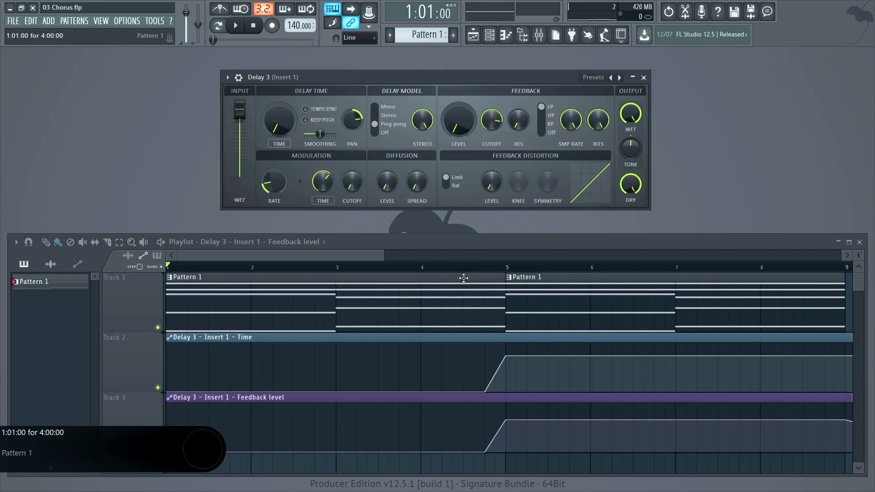
pyautogui.press('space')
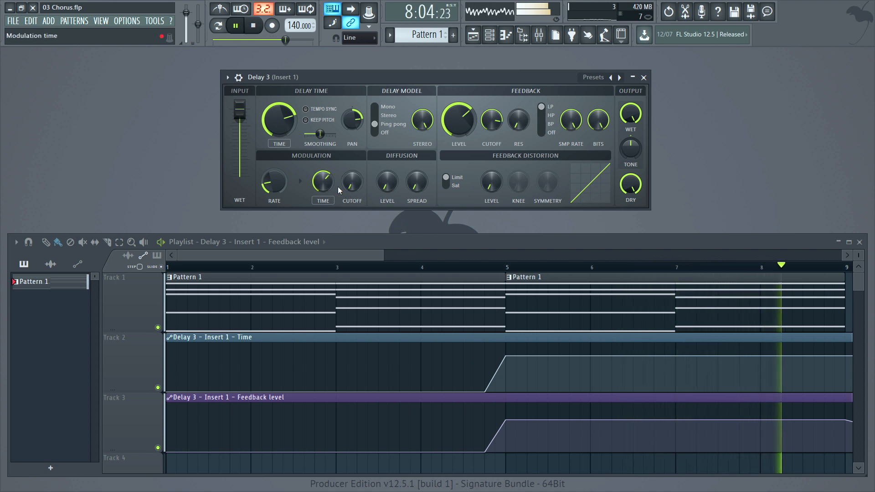
pyautogui.press('space')
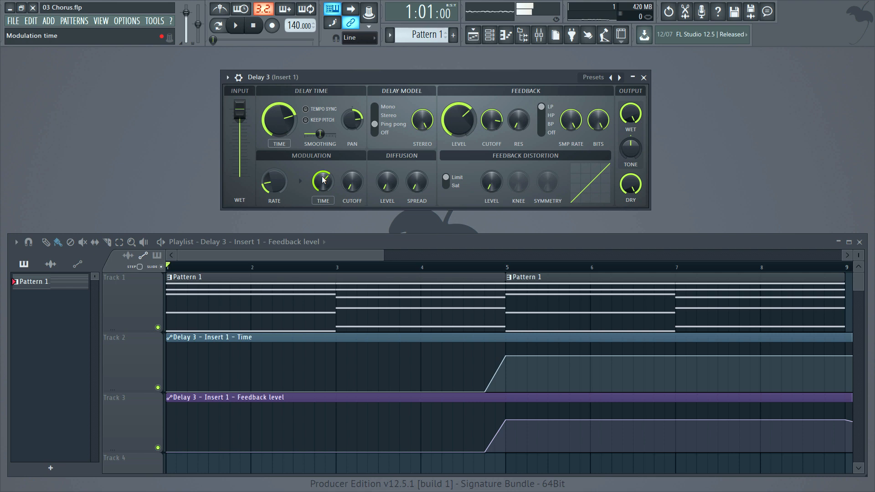
# - Lower and restore the modulation time amount while replaying the chorus pattern for comparison
pyautogui.moveTo(323, 179); pyautogui.dragTo(322, 201)
pyautogui.press('space')
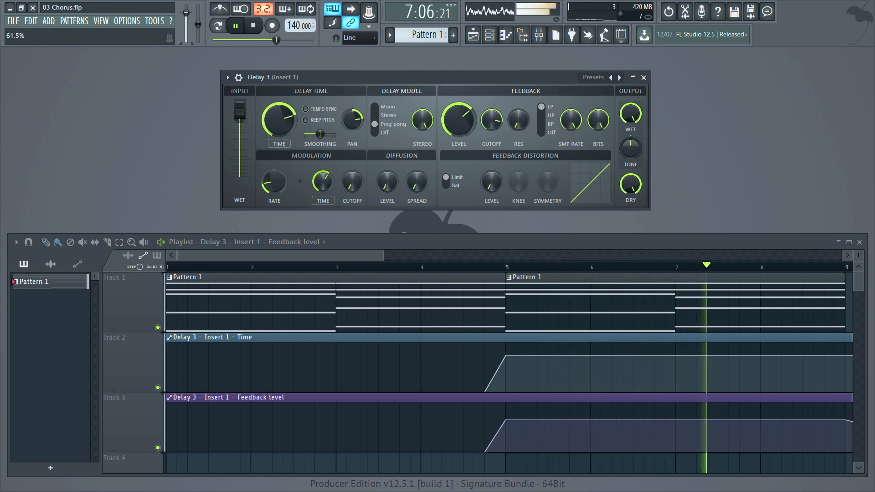
pyautogui.click(253, 25)
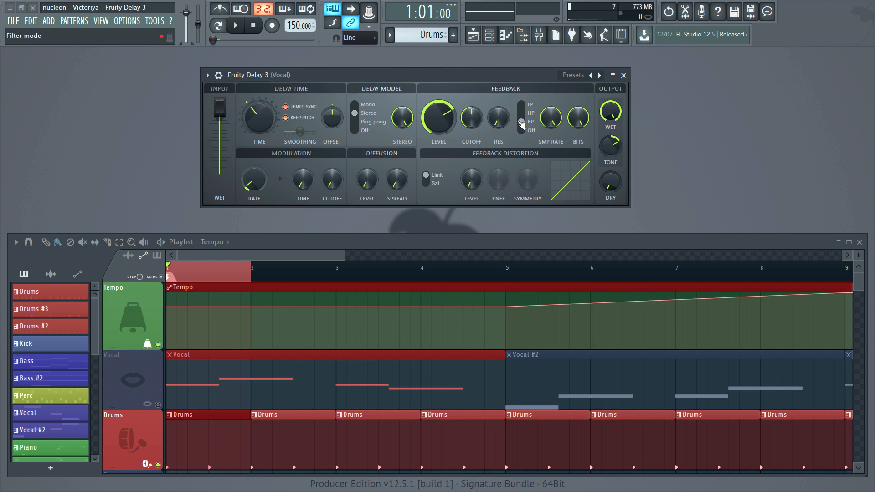
# - With the BP feedback filter cutoff centred and dry output at minimum, raise the modulation cutoff amount to maximum and audition the drums
pyautogui.moveTo(476, 121); pyautogui.dragTo(475, 119)
pyautogui.moveTo(609, 185); pyautogui.dragTo(609, 186)
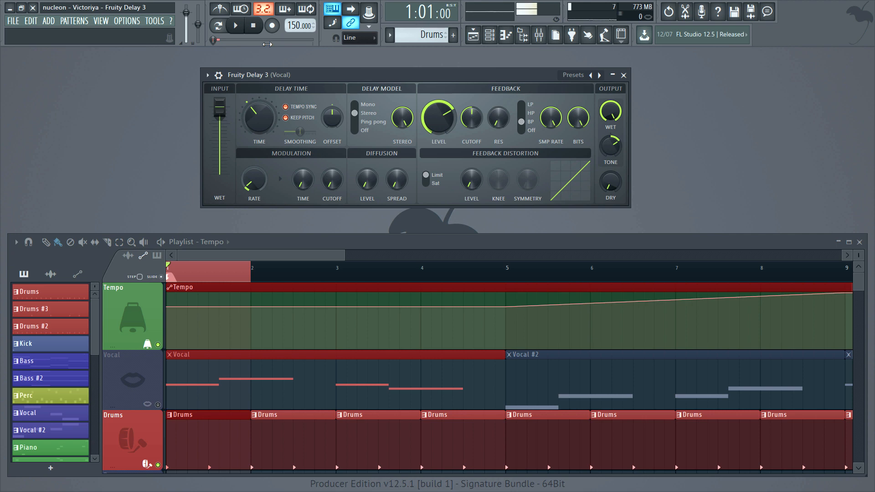
pyautogui.moveTo(336, 188); pyautogui.dragTo(336, 191)
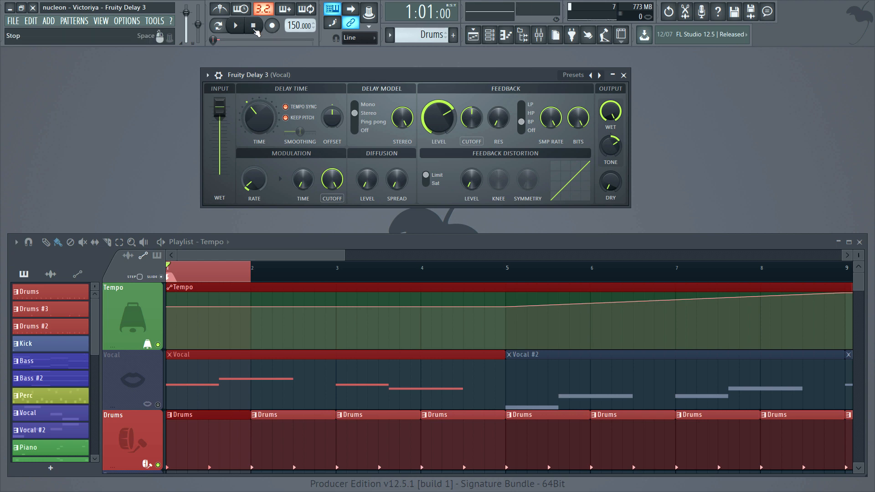
pyautogui.press('space')
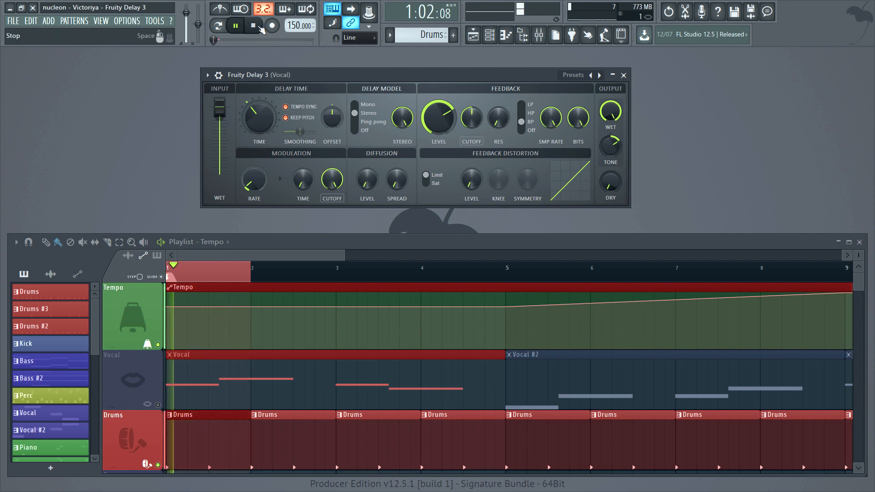
pyautogui.click(261, 29)
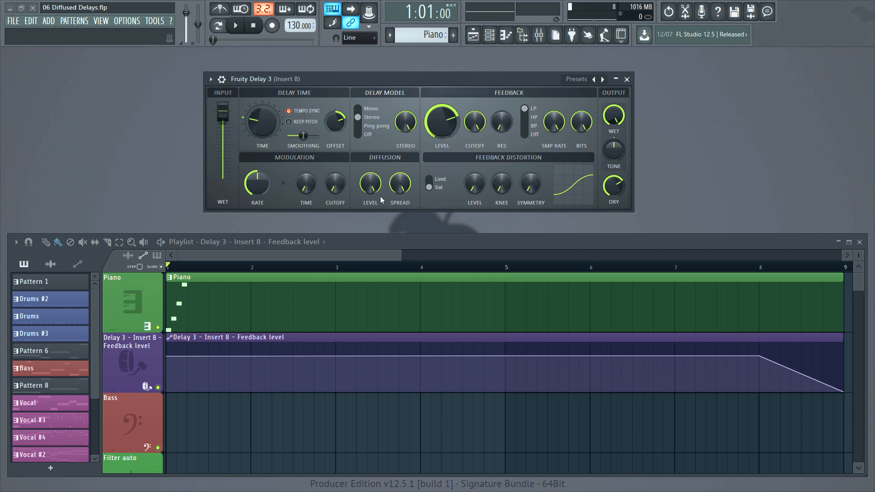
# - Audition the piano with the diffusion level at minimum and again at maximum
pyautogui.moveTo(381, 196); pyautogui.dragTo(381, 241)
pyautogui.press('space')
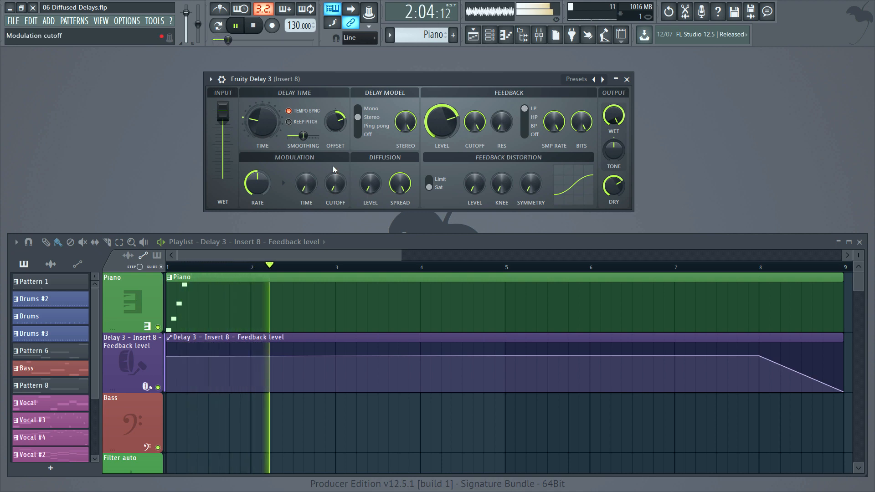
pyautogui.click(255, 26)
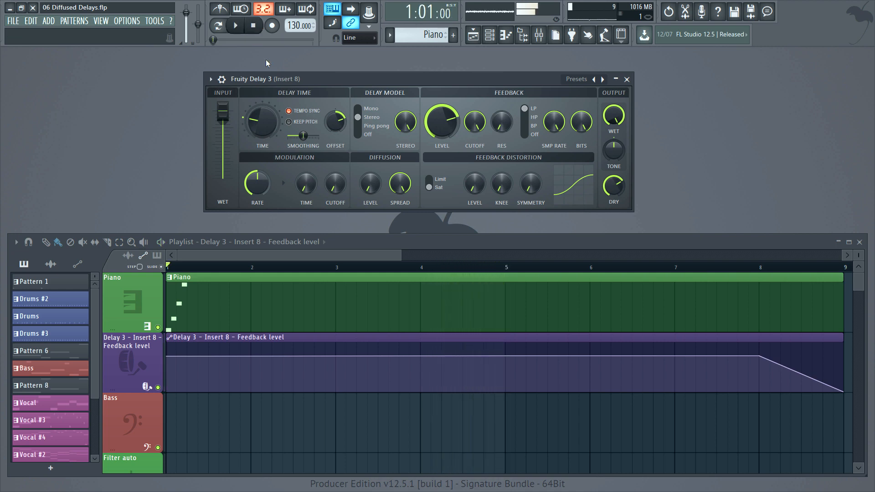
pyautogui.click(236, 26)
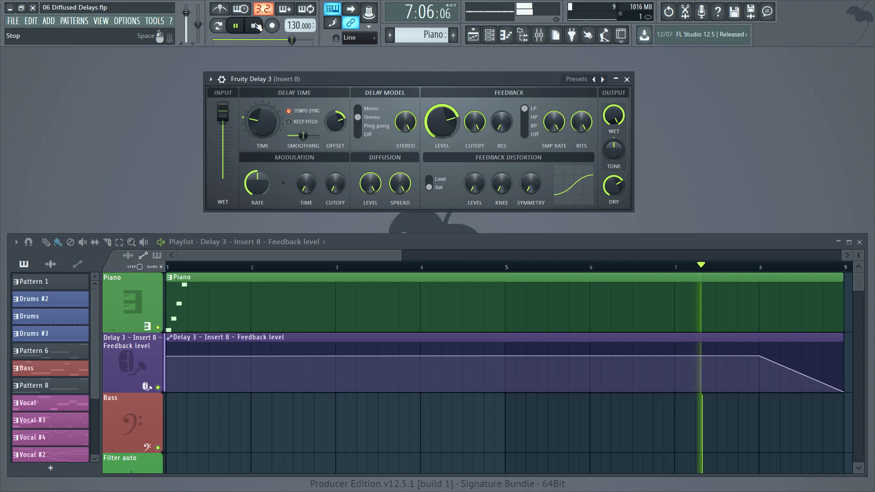
pyautogui.click(256, 25)
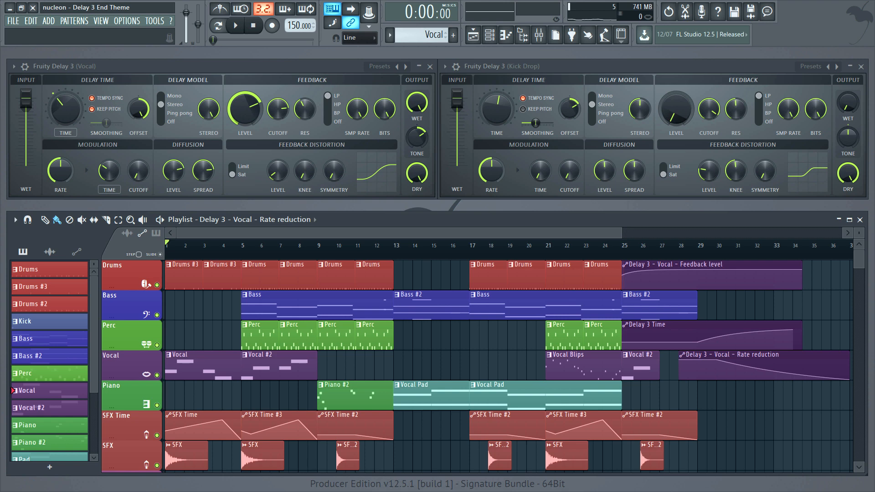
# - Play the Delay 3 End Theme project from the start
pyautogui.press('space')
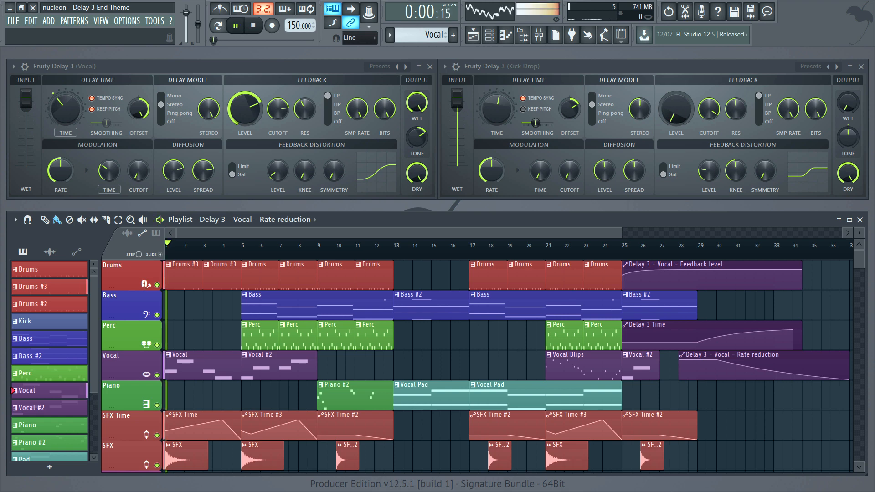